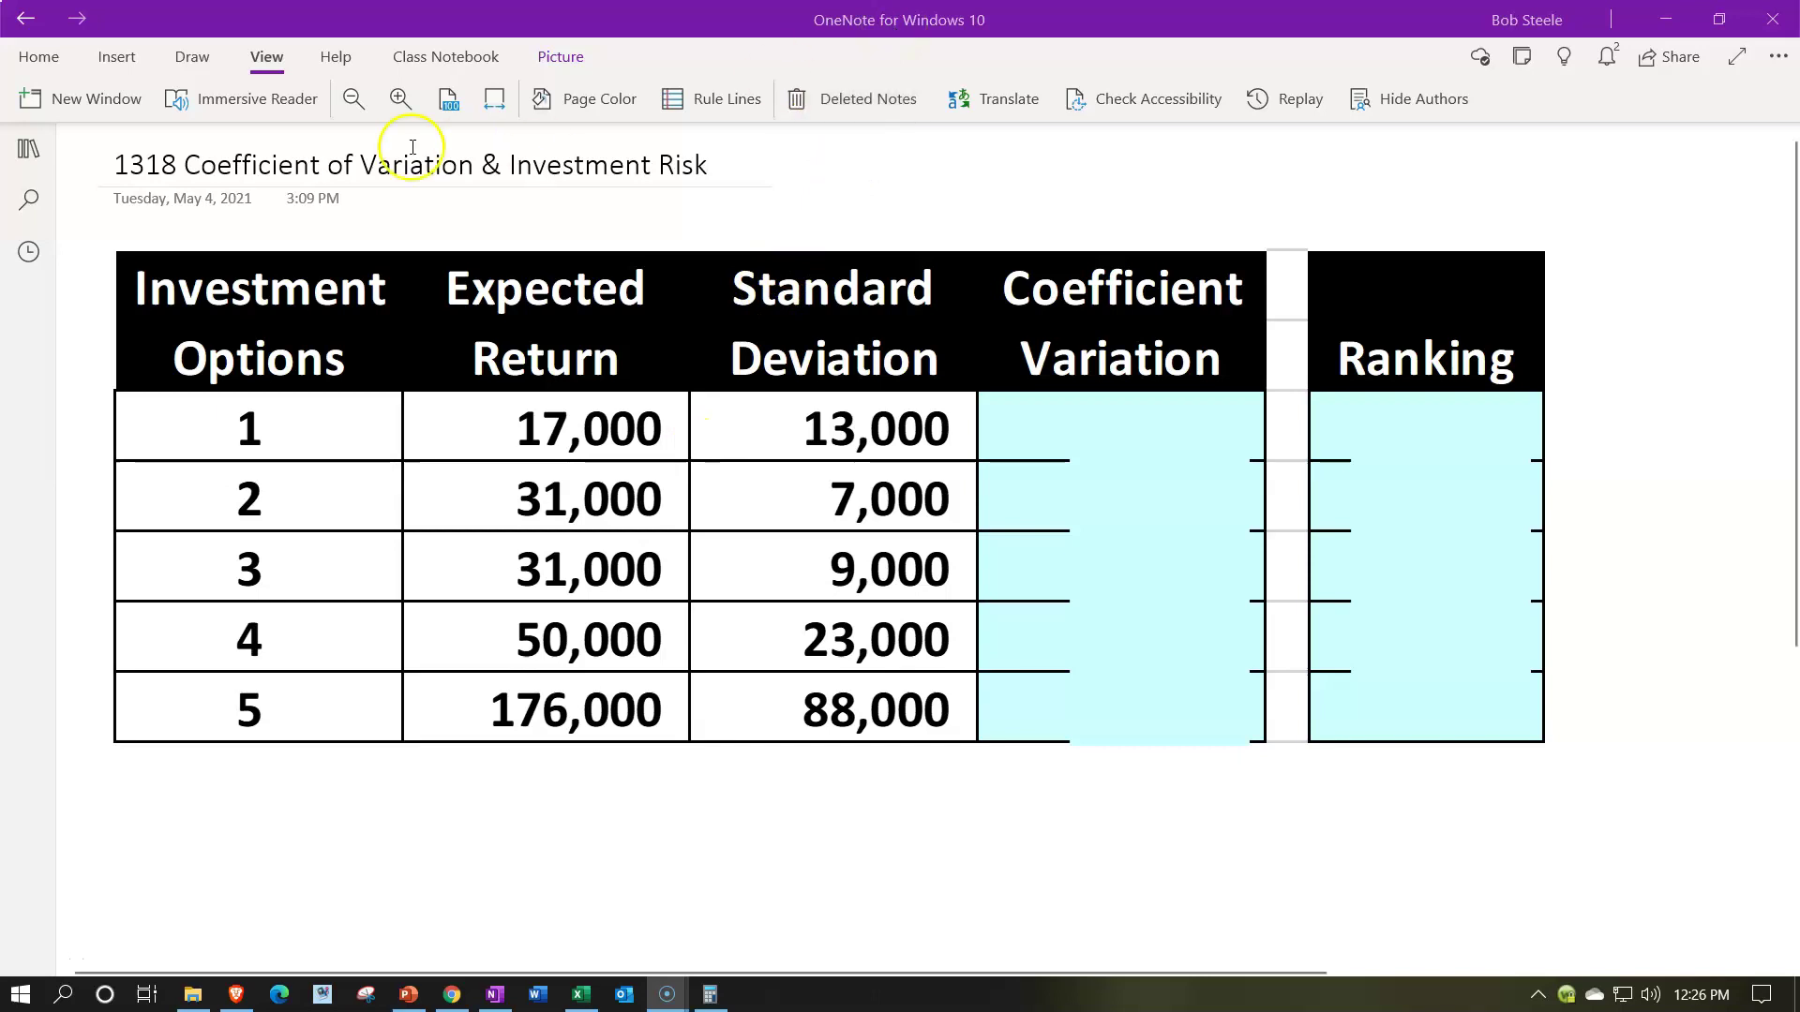
- Show the Corporate Finance sections and Practice Problems pages beside the 1318 Coefficient of Variation page
{"action": "left_click", "coordinate": [40, 161]}
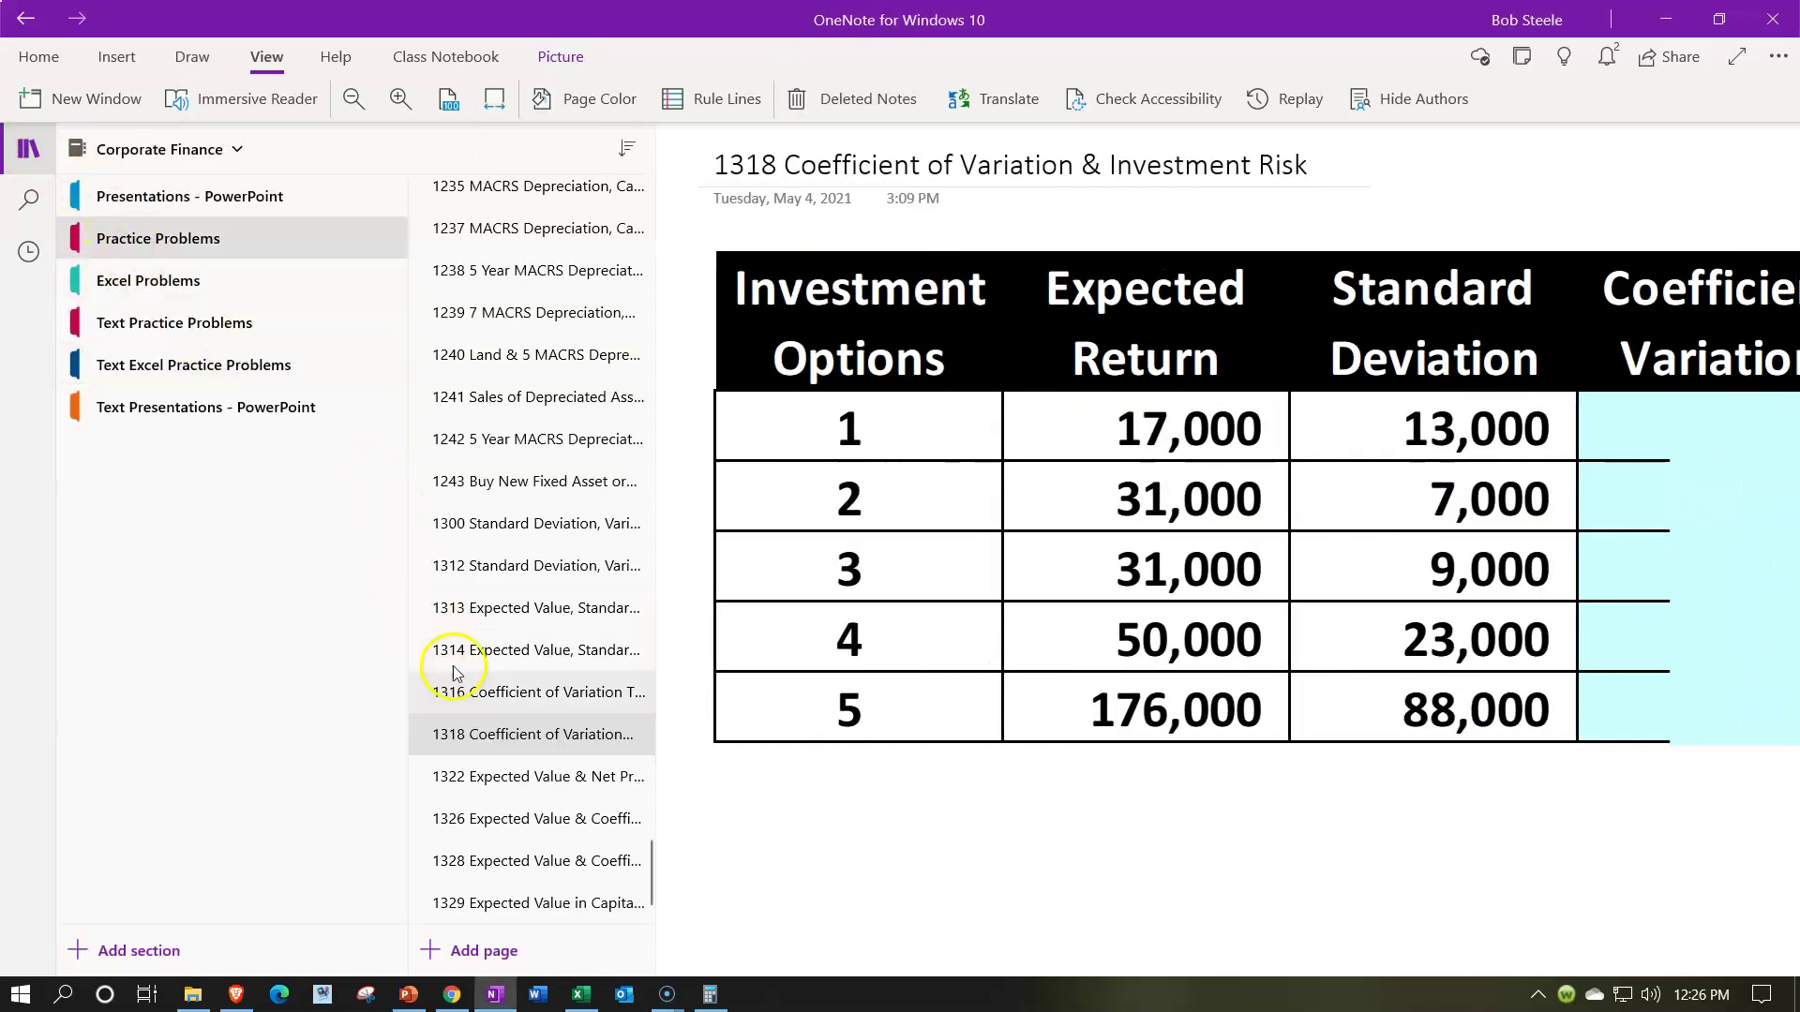
{"action": "left_click_drag", "start_coordinate": [493, 737], "coordinate": [497, 741]}
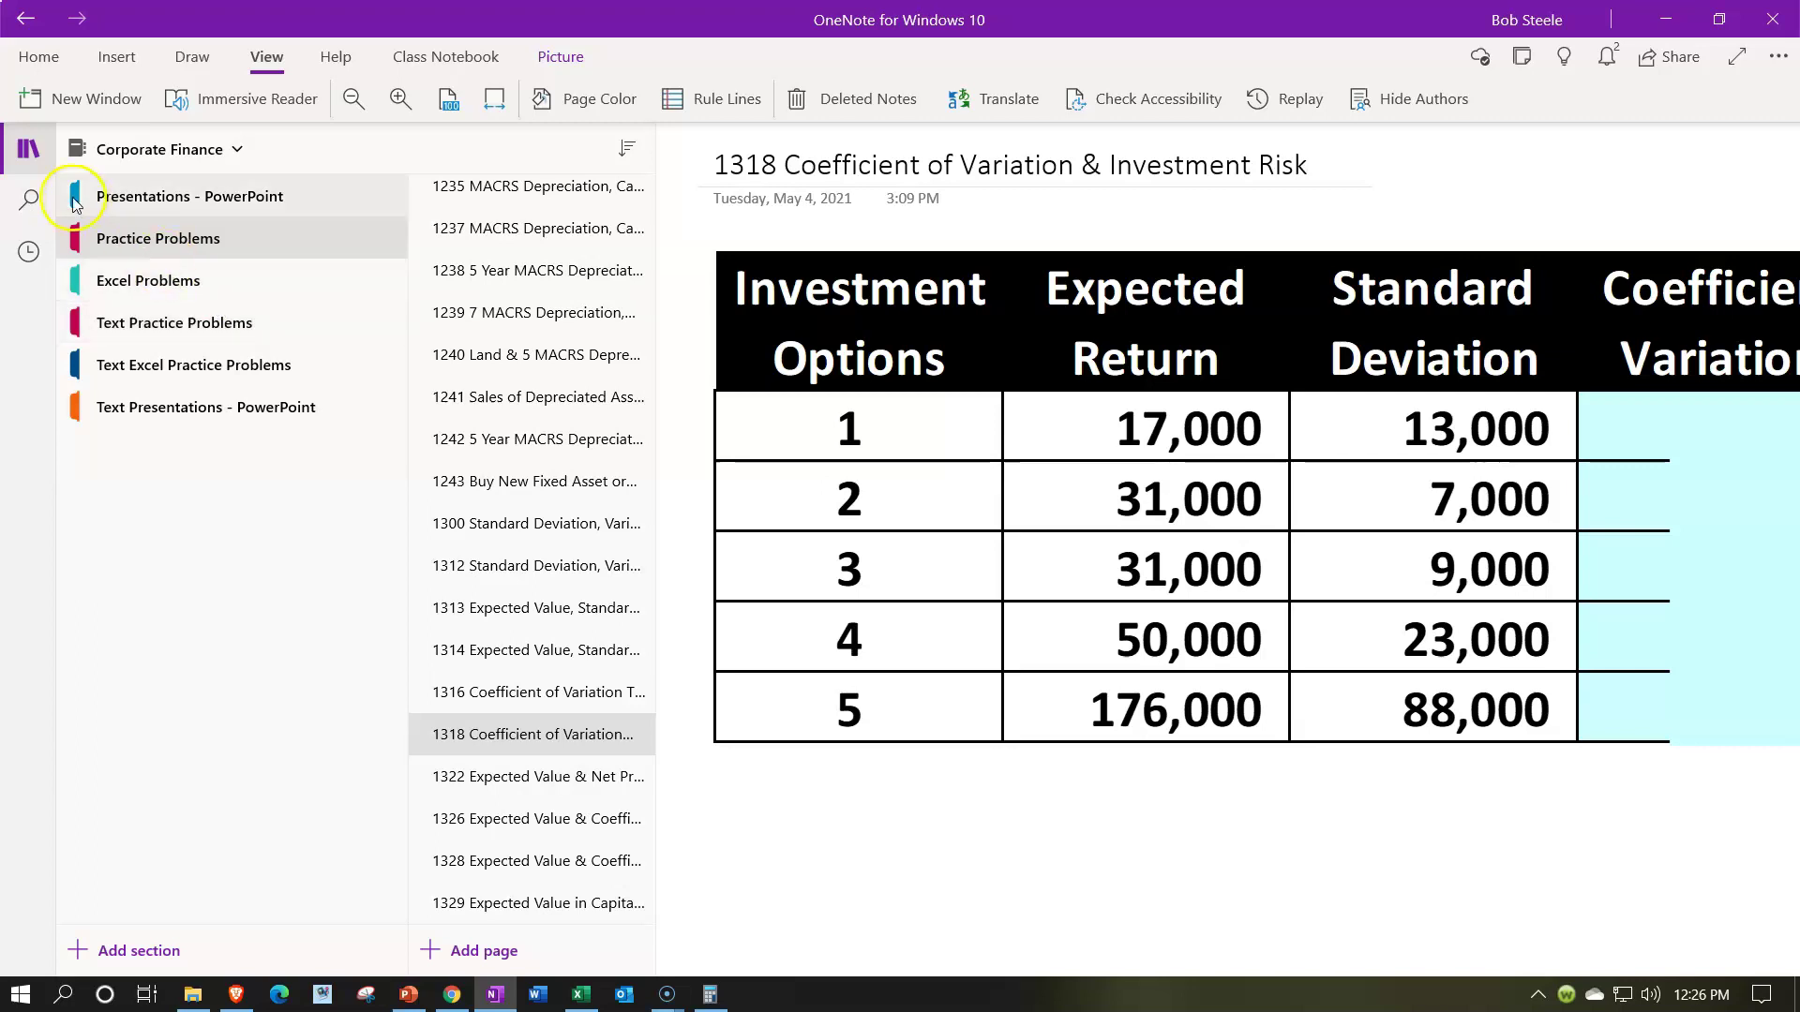
- Hide the notebook navigation so the investment table fills the page
{"action": "left_click", "coordinate": [26, 148]}
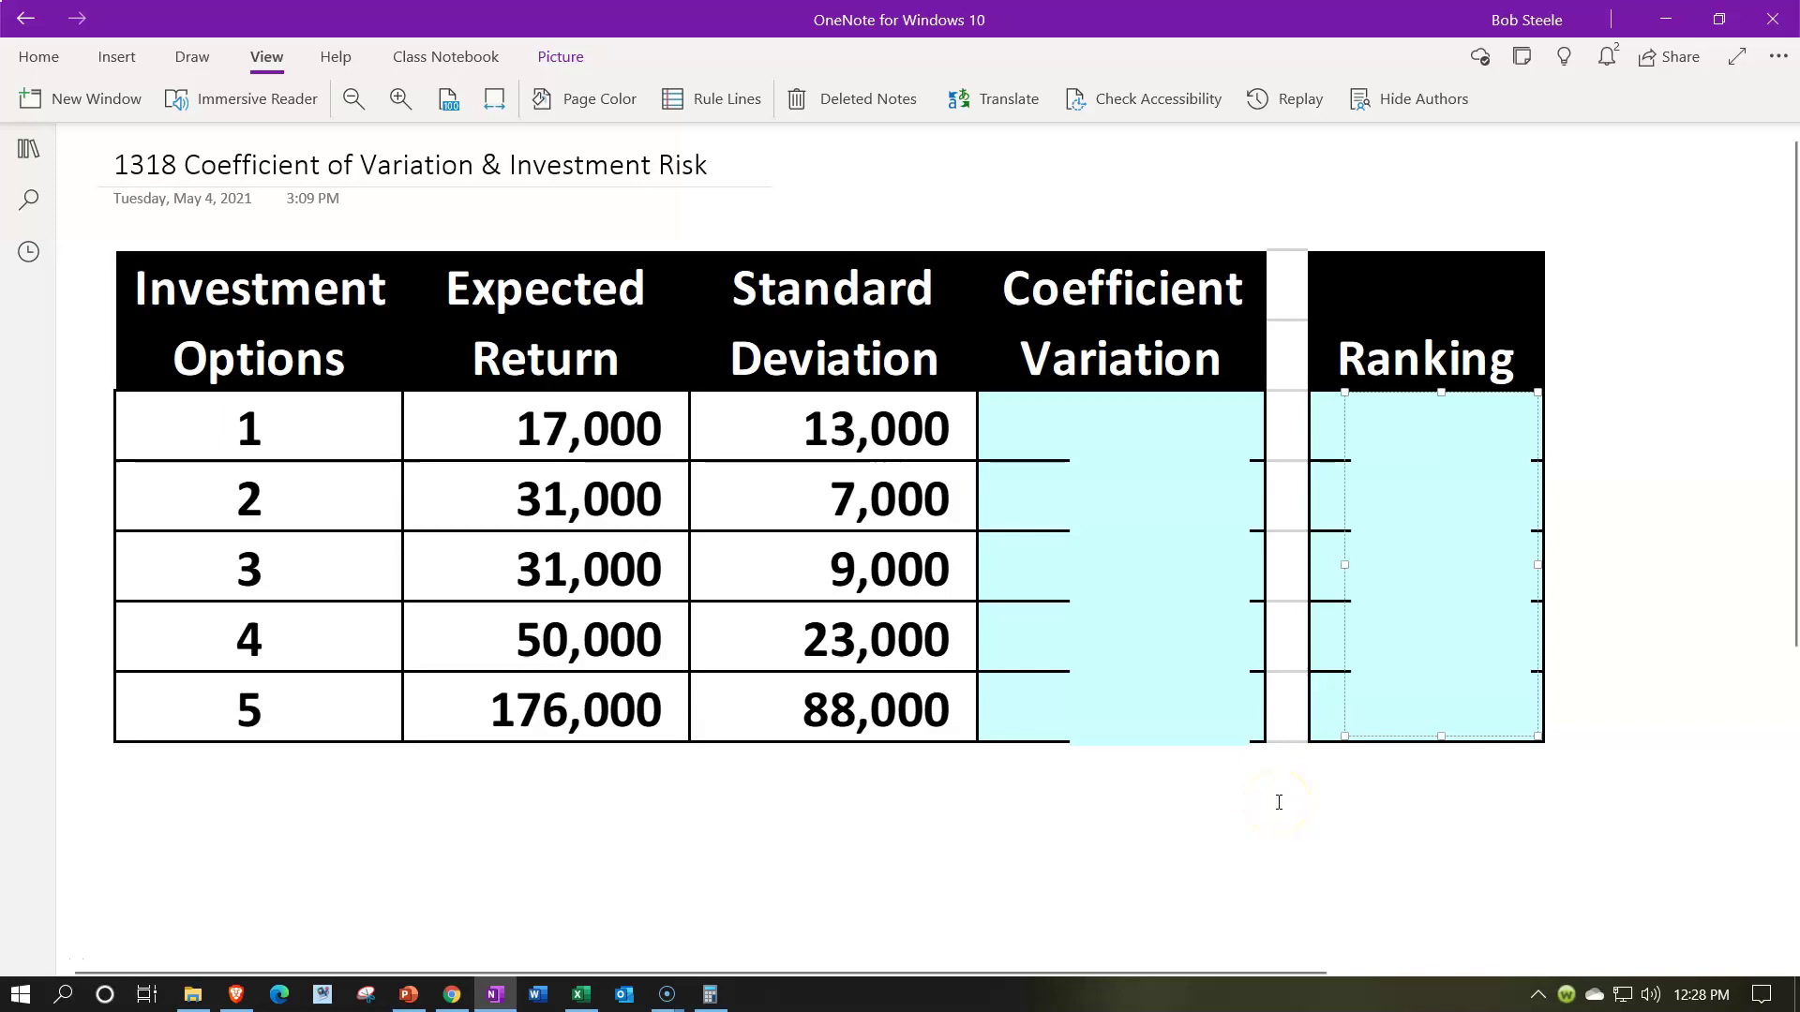
- Uncover option 1's coefficient of variation, 0.765, and verify it as 1300/1700 in Calculator
{"action": "left_click", "coordinate": [1189, 517]}
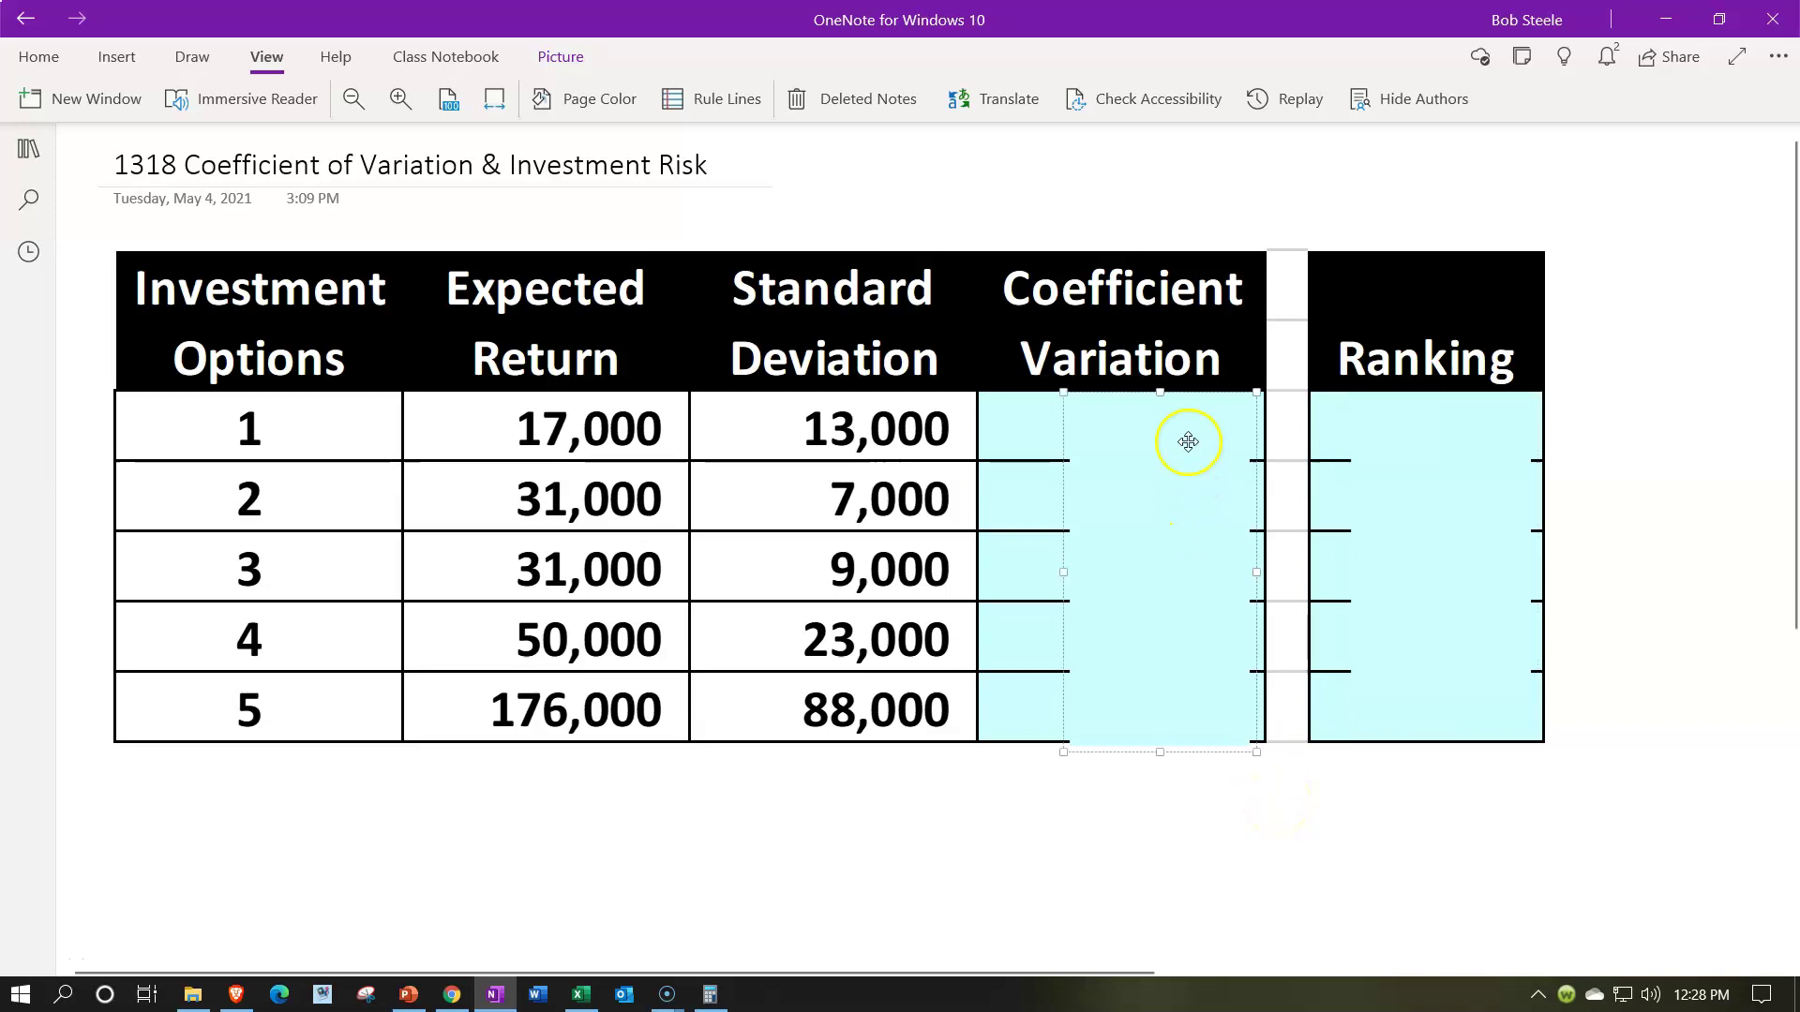
{"action": "left_click_drag", "start_coordinate": [1163, 394], "coordinate": [1165, 462]}
{"action": "left_click", "coordinate": [710, 993]}
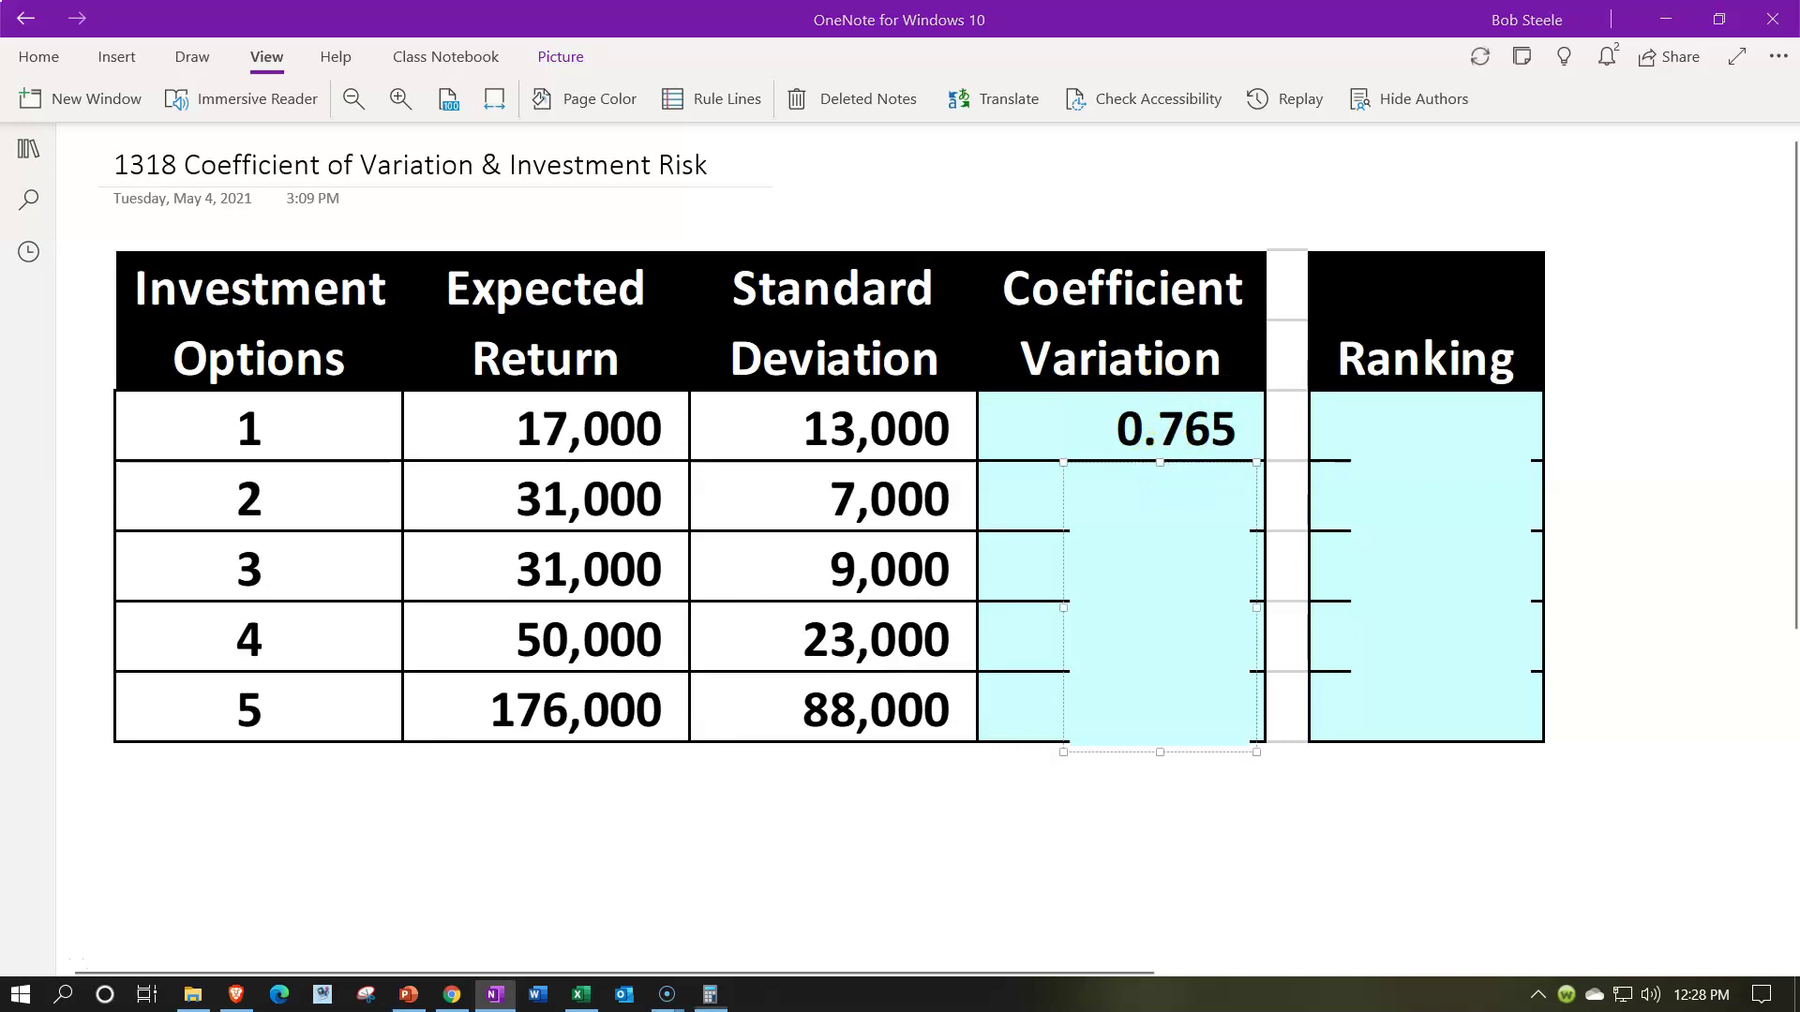
{"action": "left_click_drag", "start_coordinate": [1626, 259], "coordinate": [585, 554]}
{"action": "left_click", "coordinate": [598, 658]}
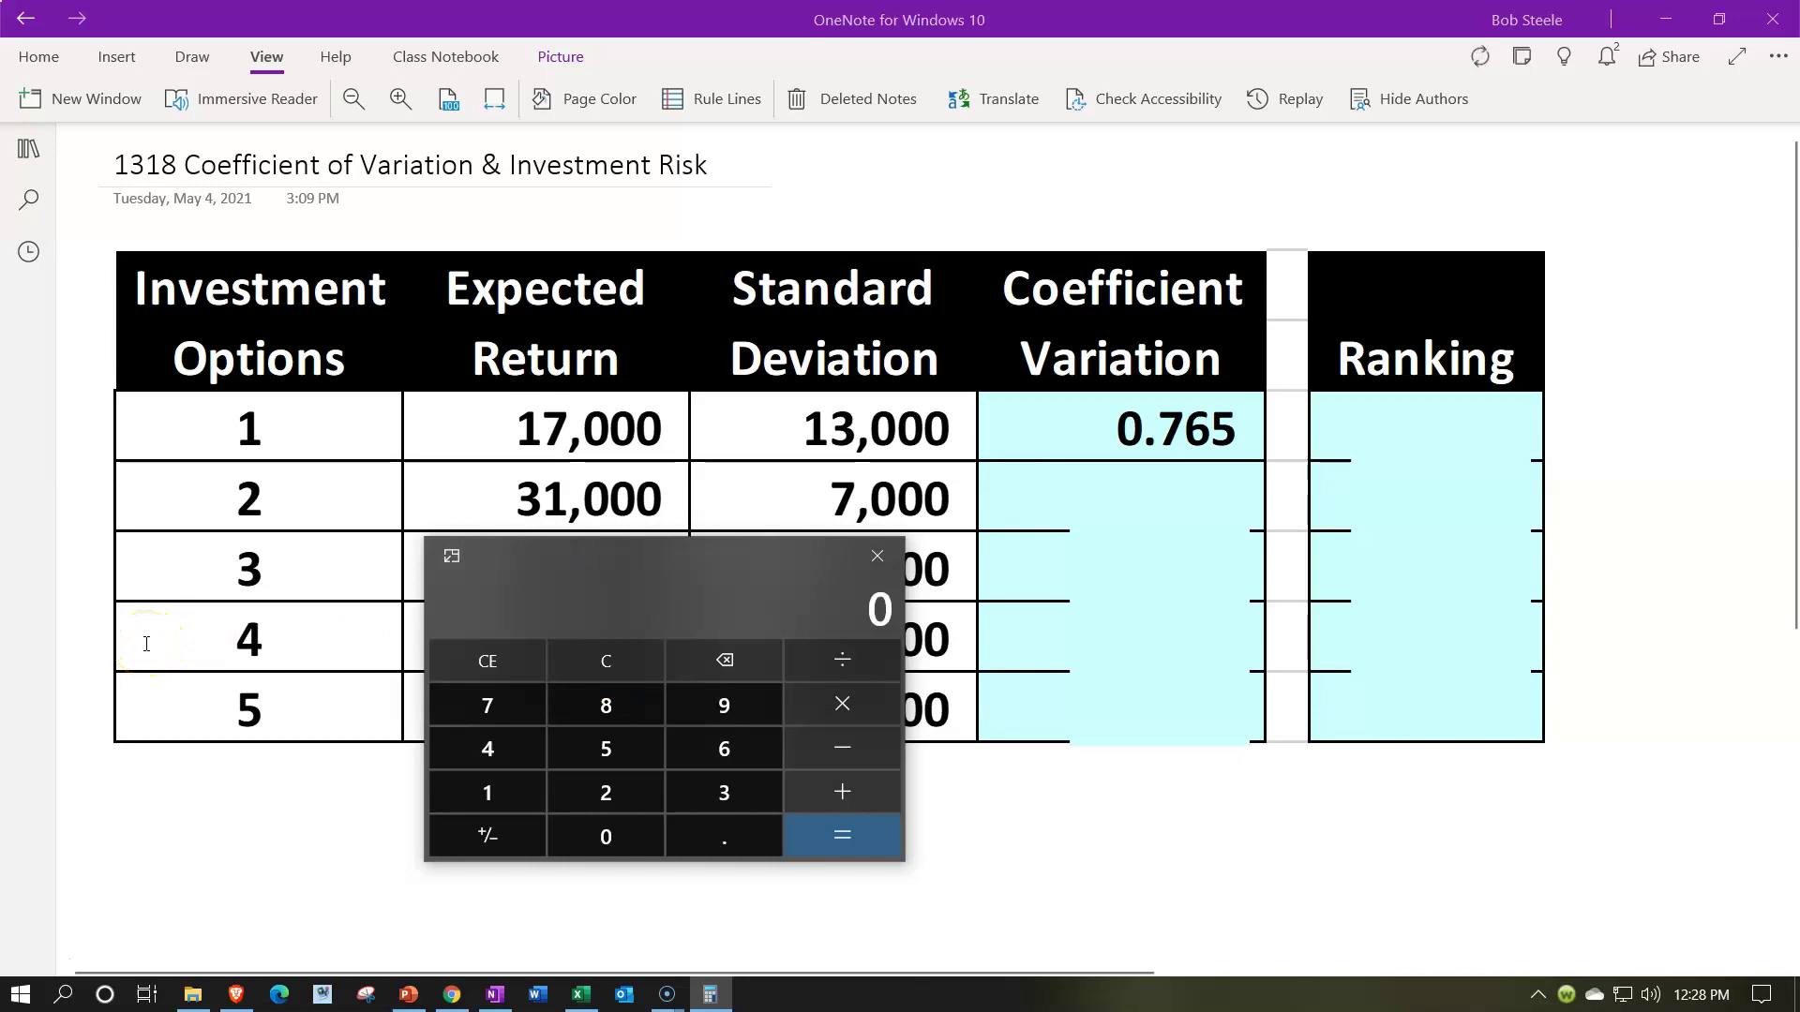
{"action": "type", "text": "1300/1700"}
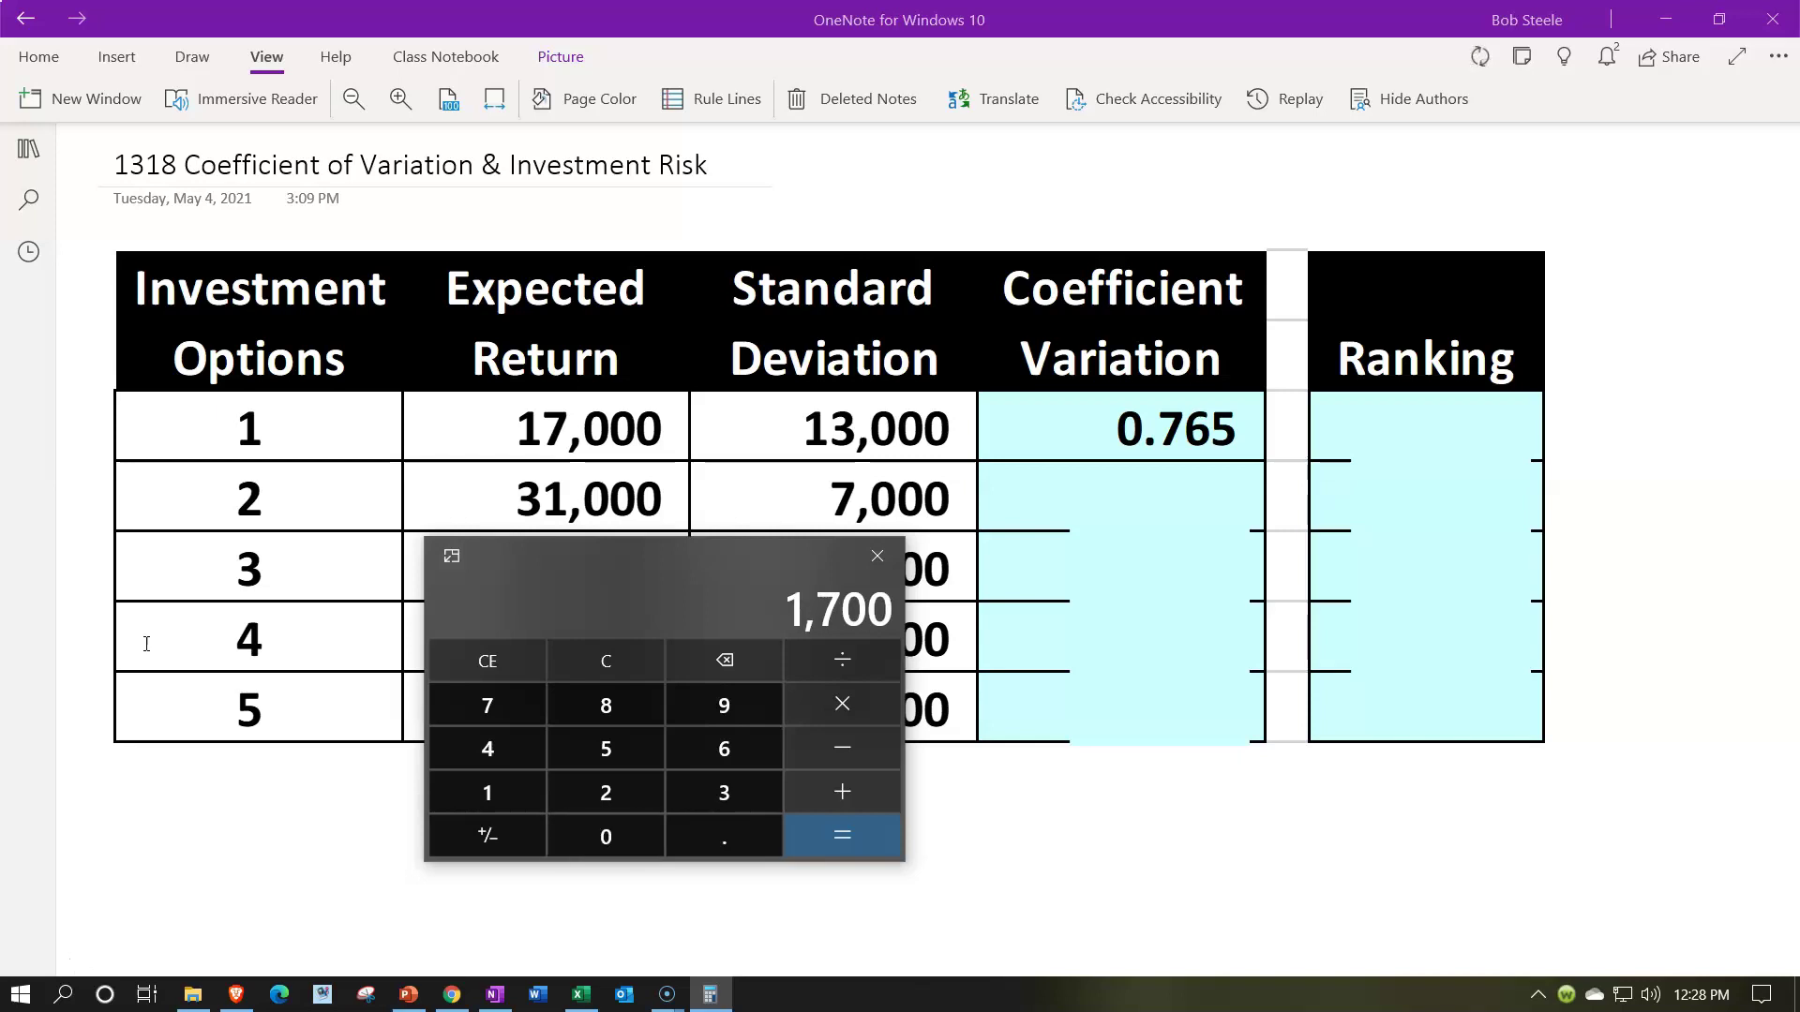
{"action": "key", "text": "Return"}
- Enter 0.226 for option 2, check 7000/31000 in Calculator, and uncover option 3's 0.290
{"action": "left_click", "coordinate": [1228, 500]}
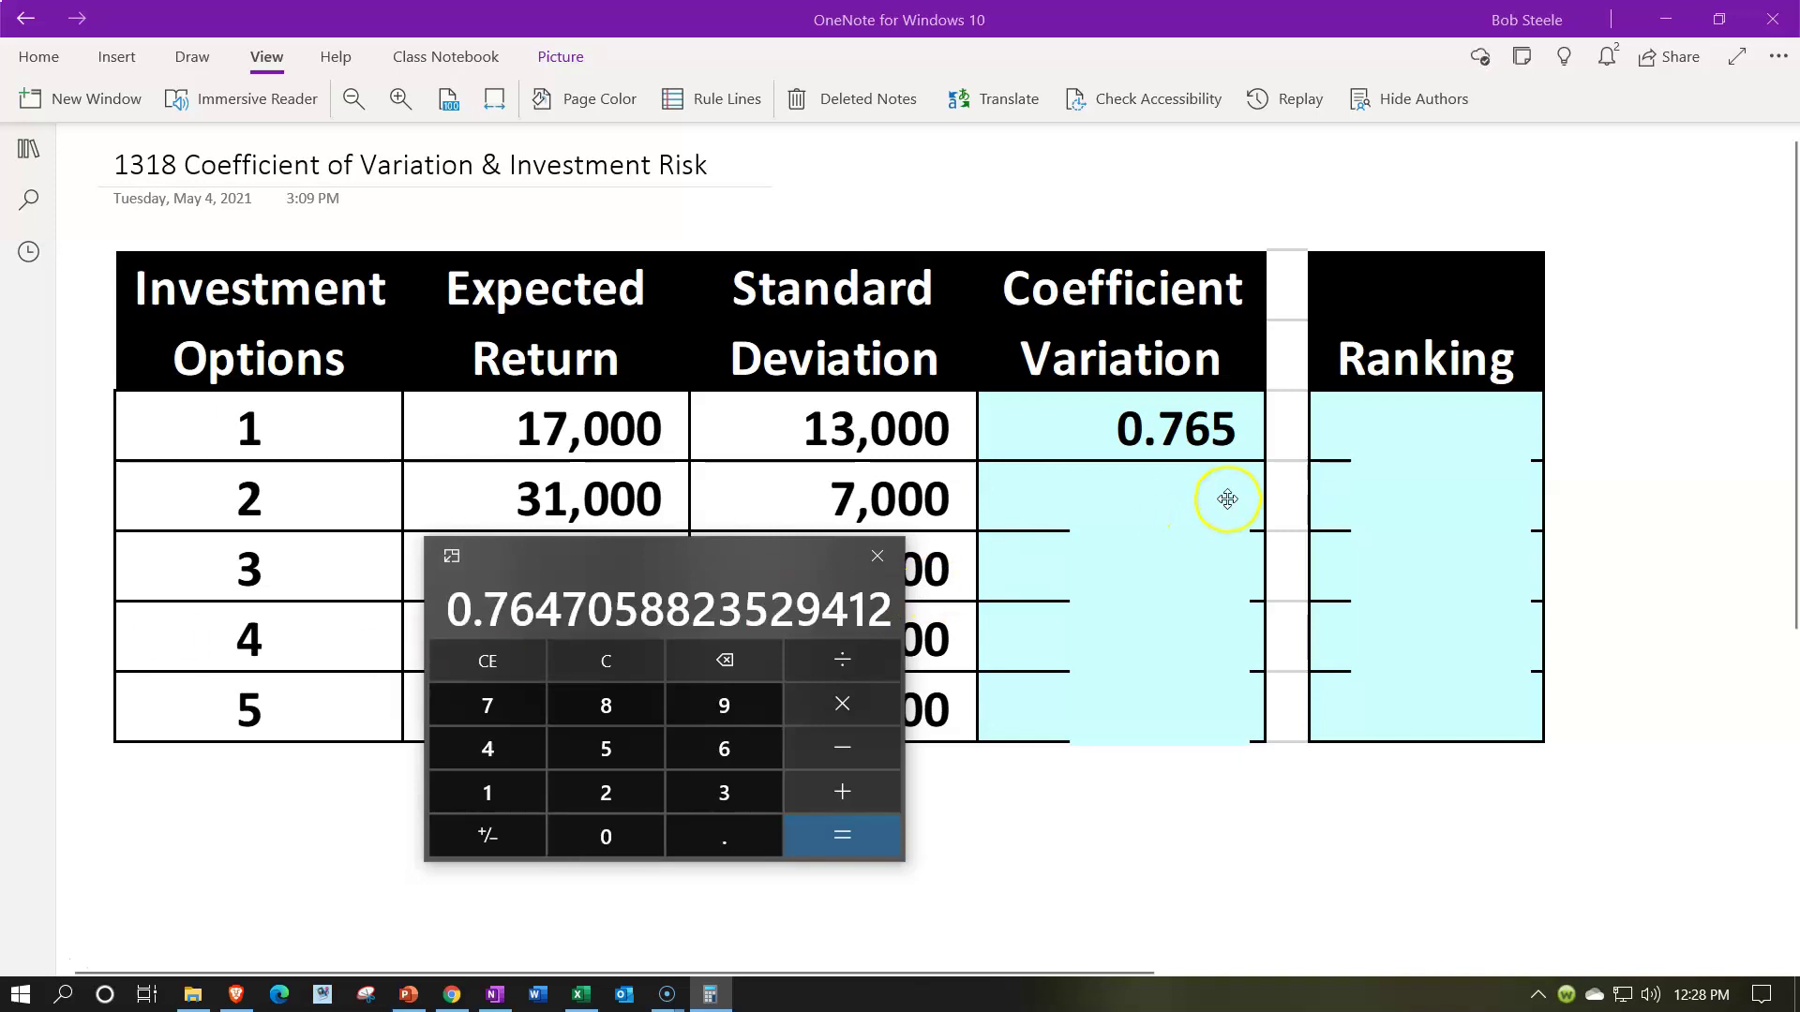
{"action": "left_click", "coordinate": [1228, 500]}
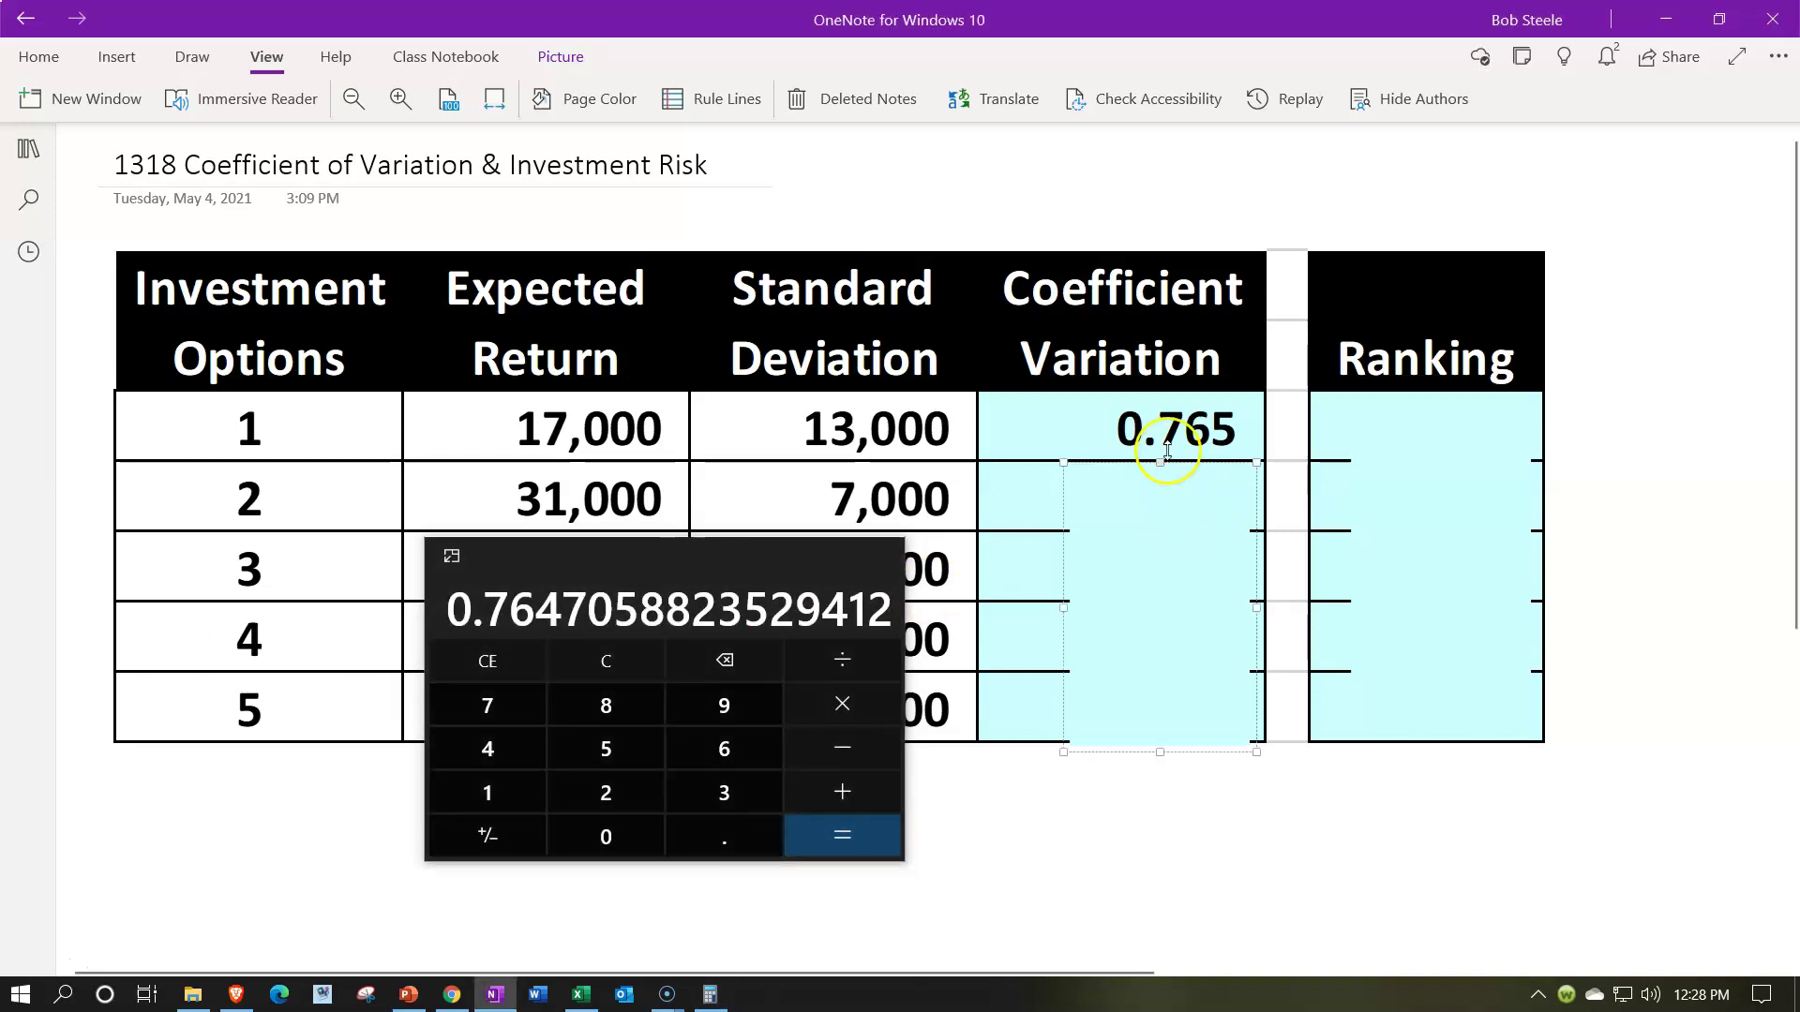
{"action": "type", "text": "0.226"}
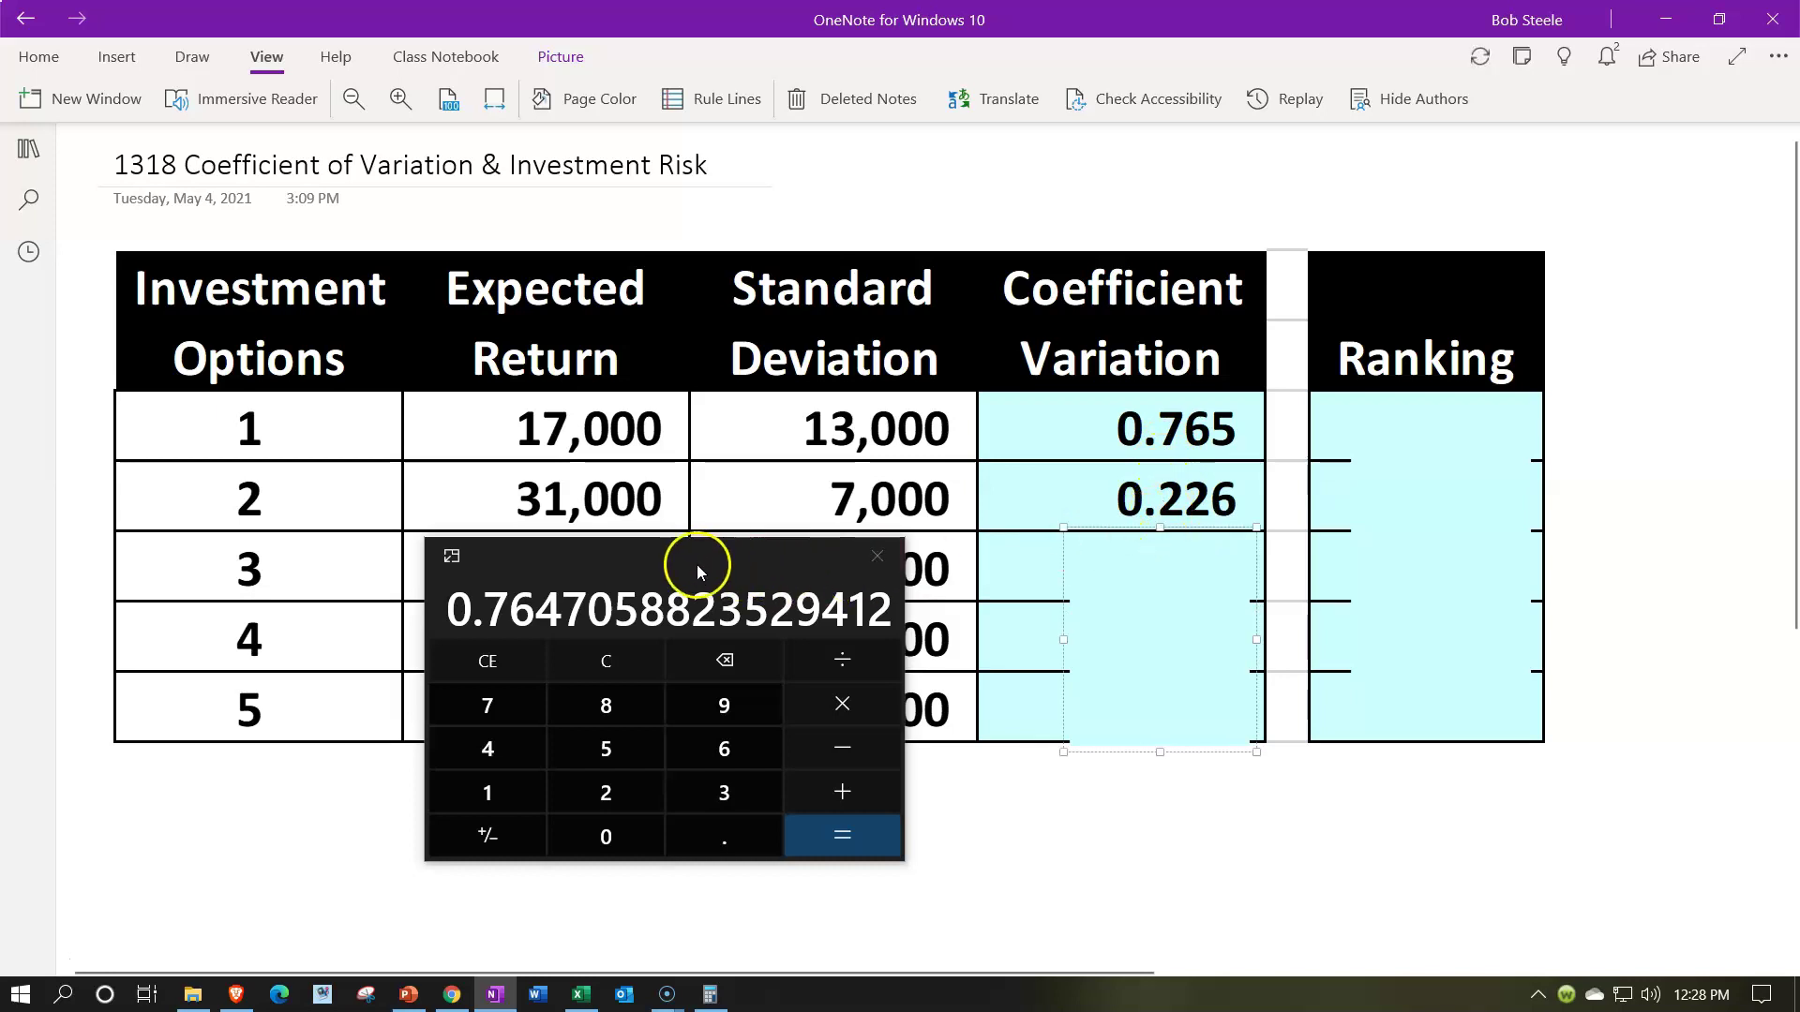
{"action": "left_click_drag", "start_coordinate": [697, 569], "coordinate": [686, 583]}
{"action": "left_click", "coordinate": [596, 674]}
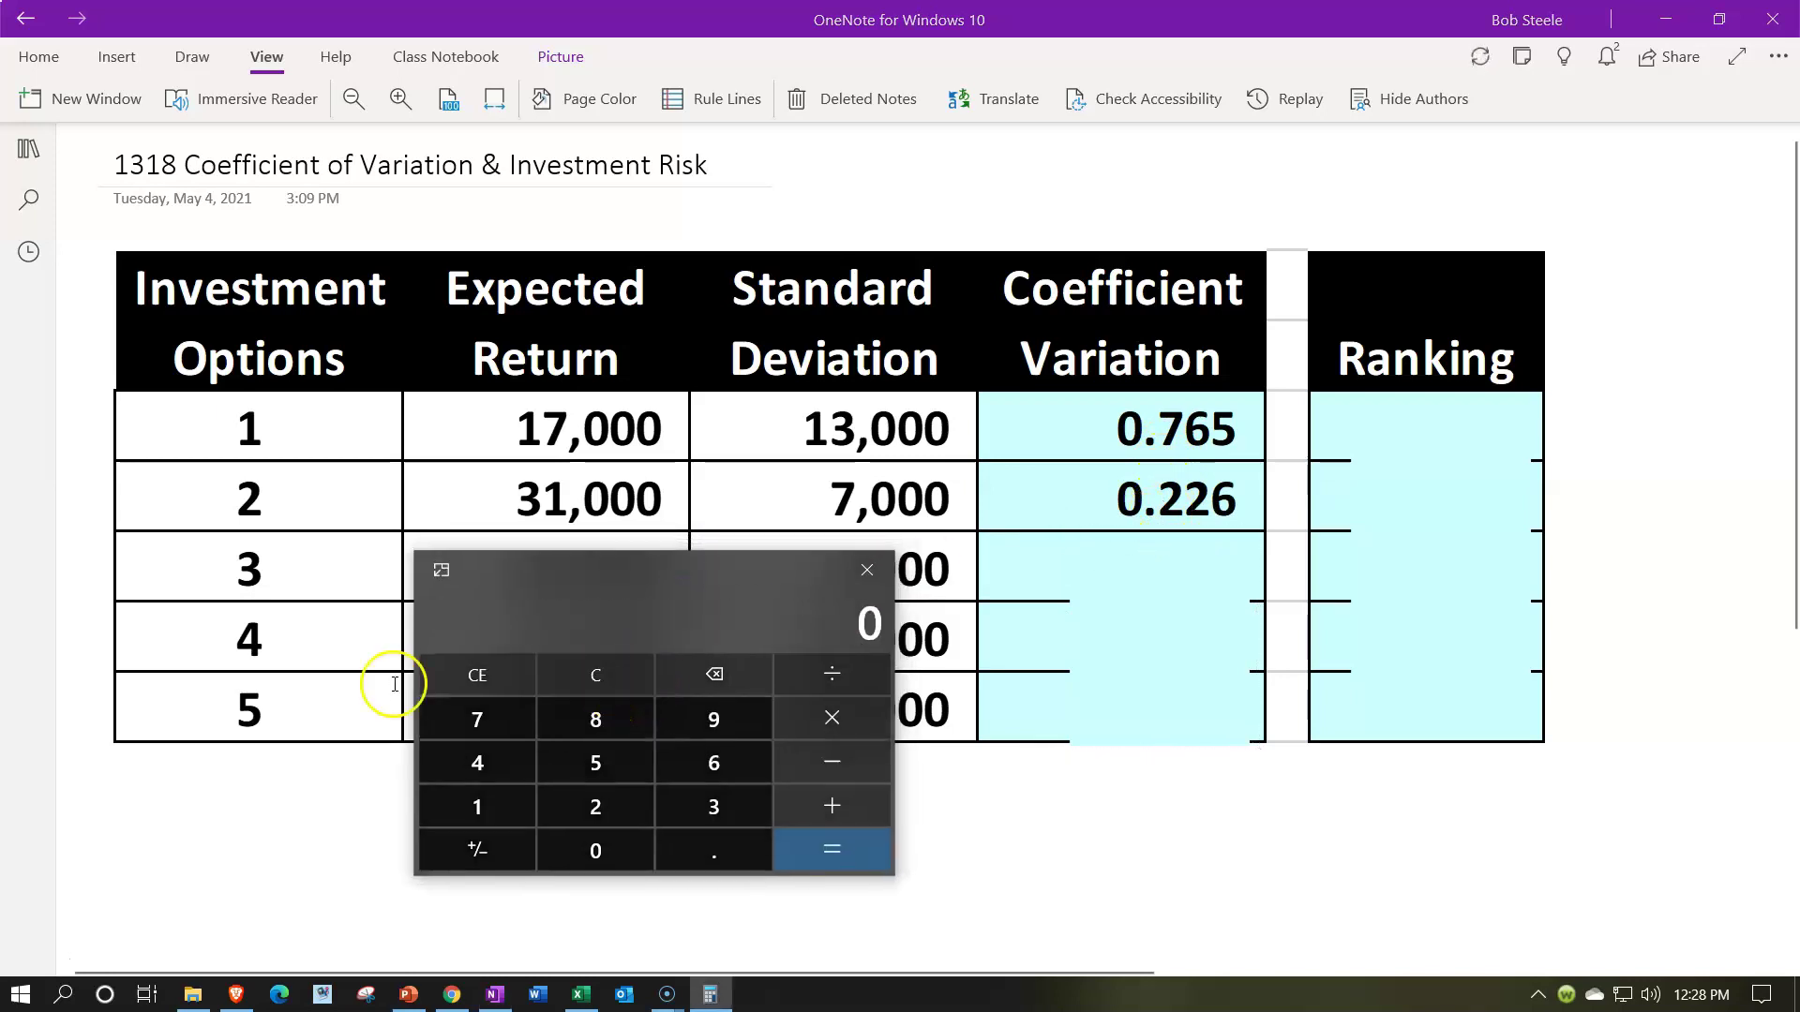
{"action": "type", "text": "7000"}
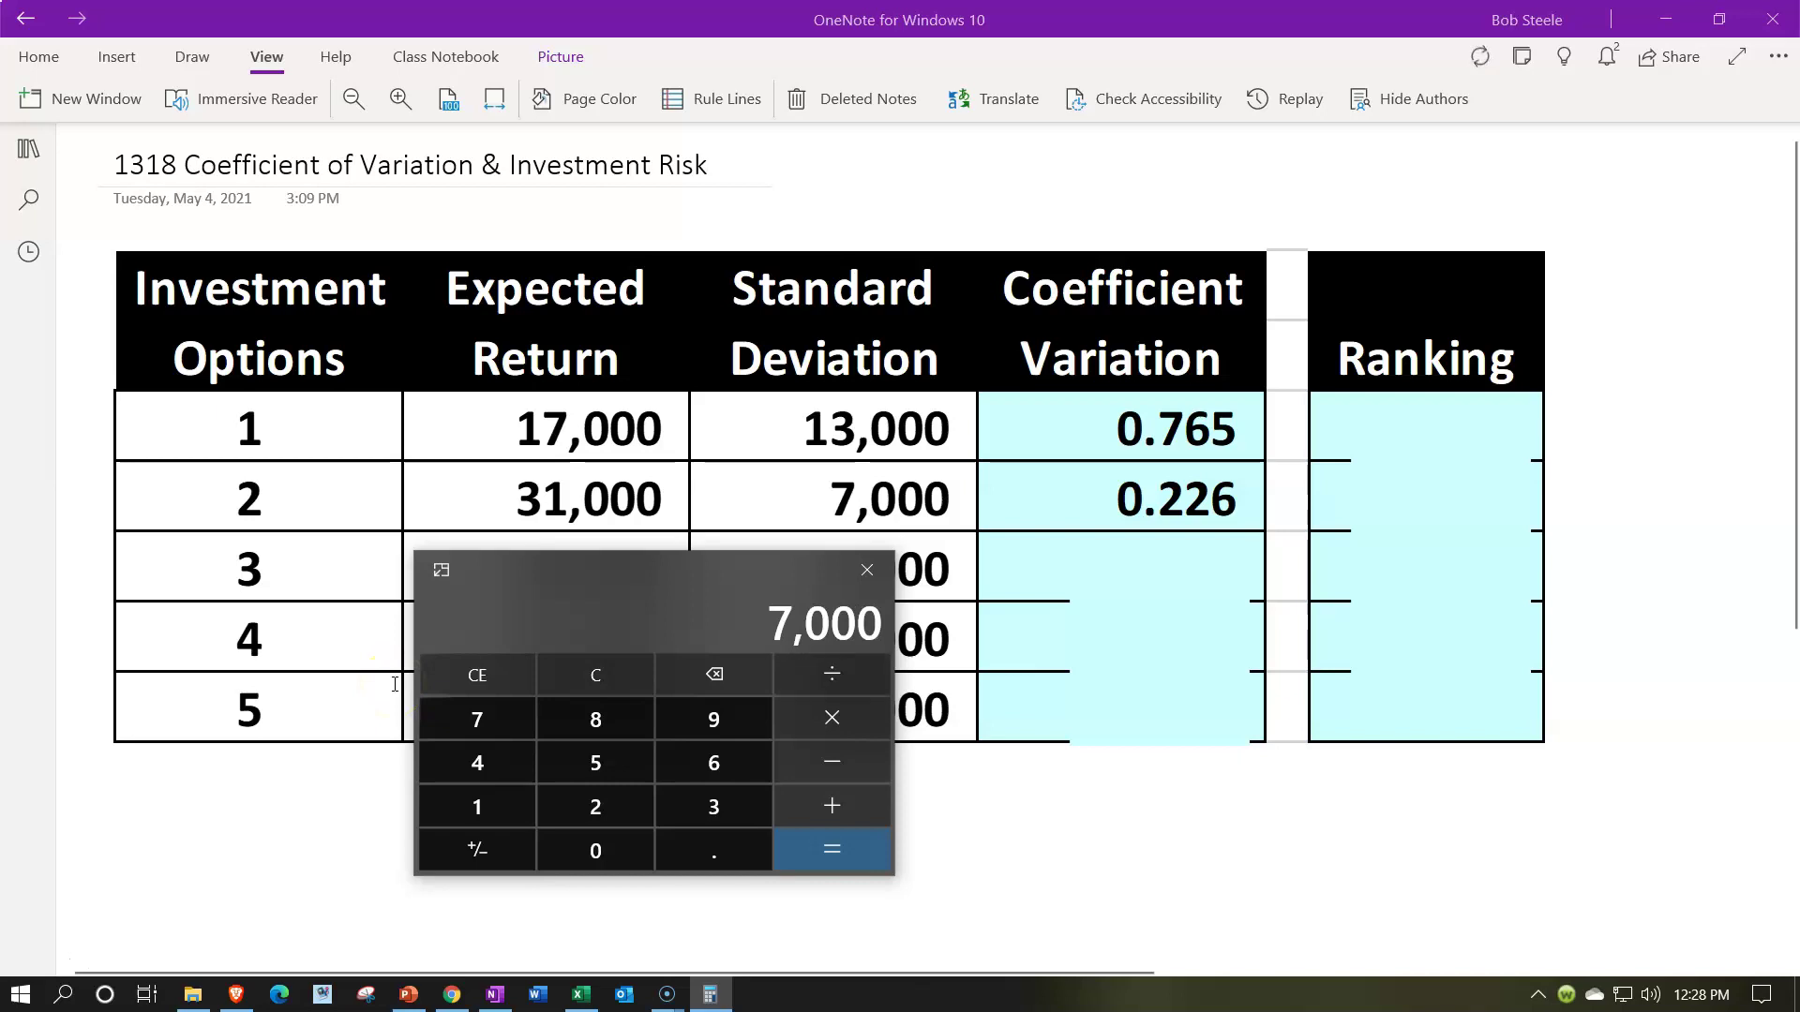
{"action": "type", "text": "/31000"}
{"action": "key", "text": "Return"}
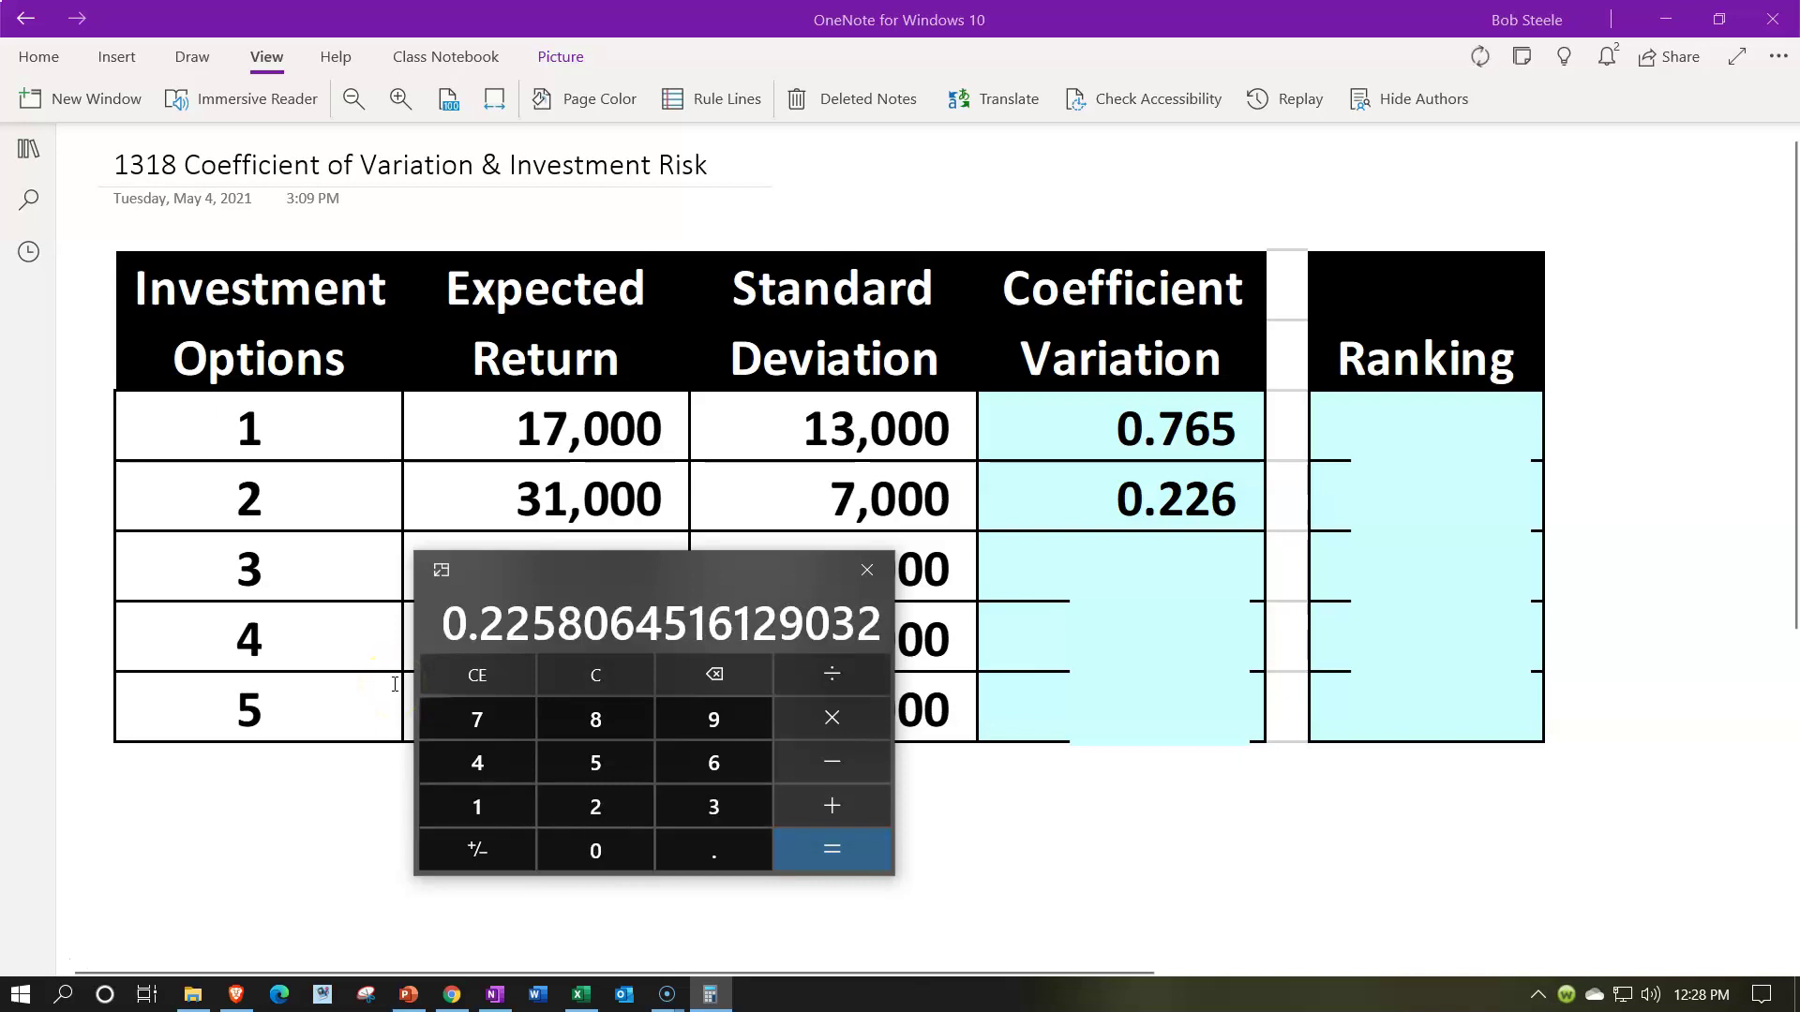
{"action": "left_click", "coordinate": [1129, 638]}
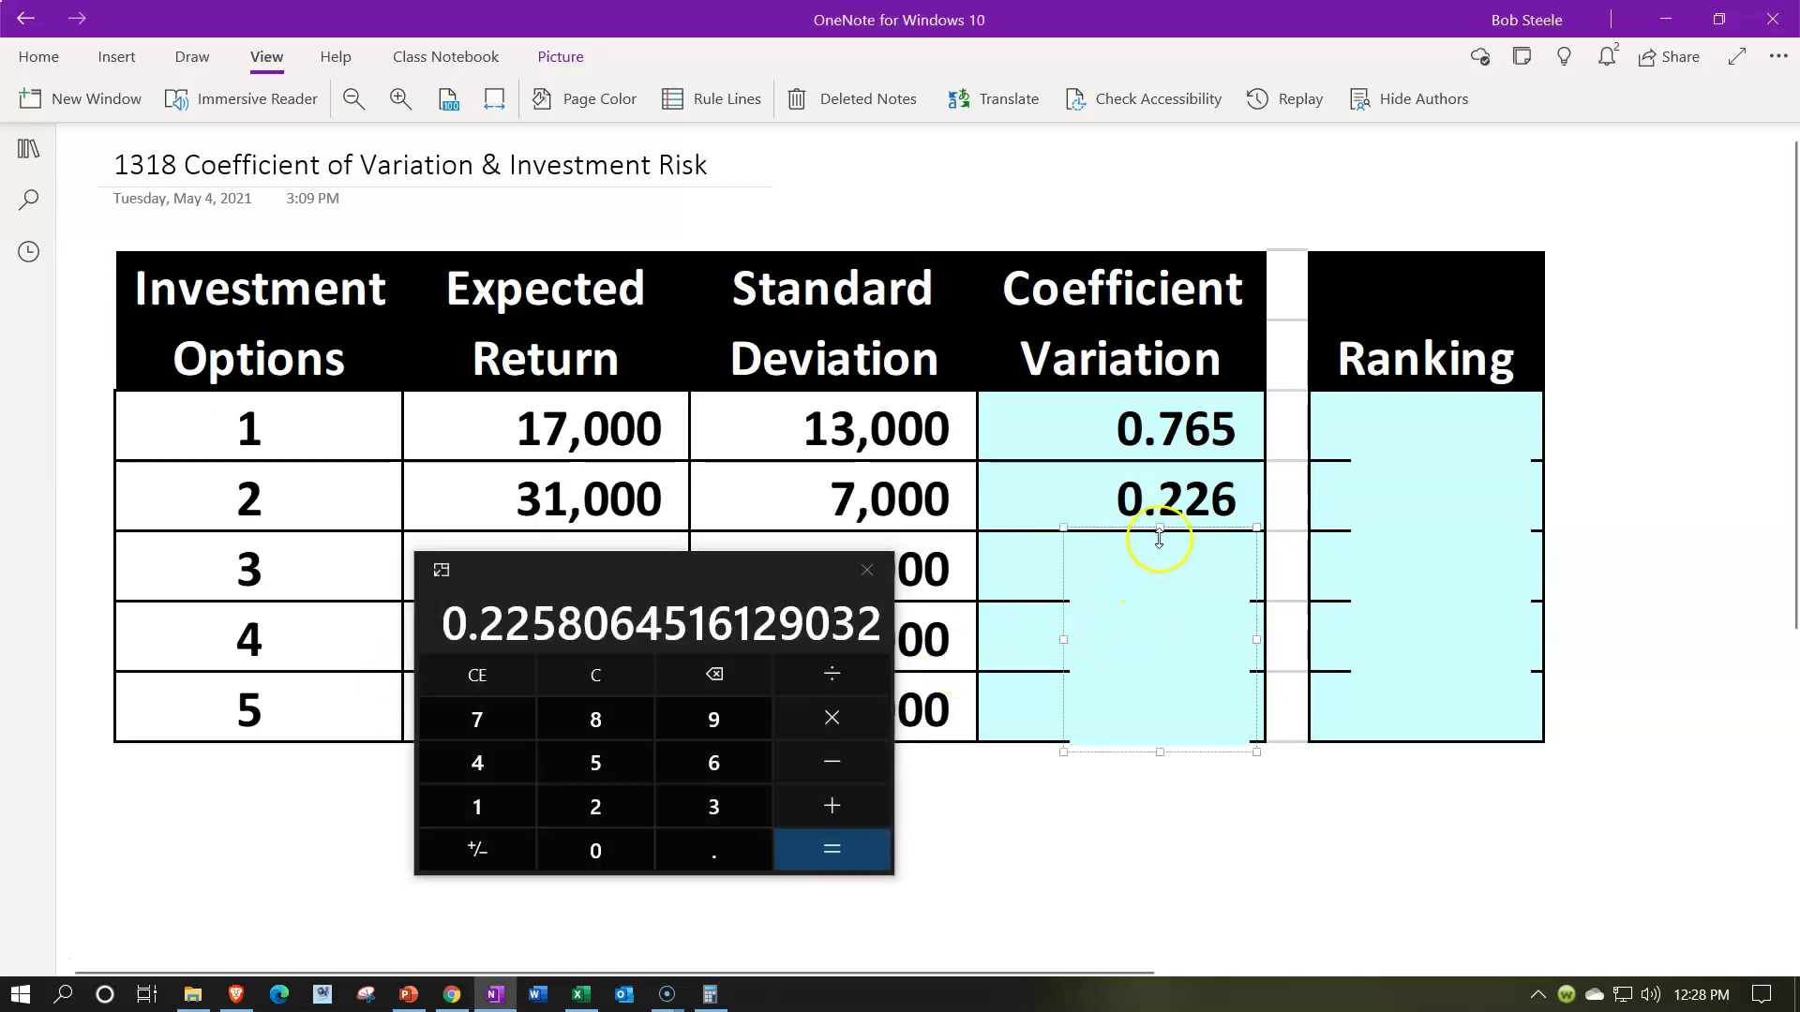
{"action": "left_click_drag", "start_coordinate": [1160, 539], "coordinate": [1157, 615]}
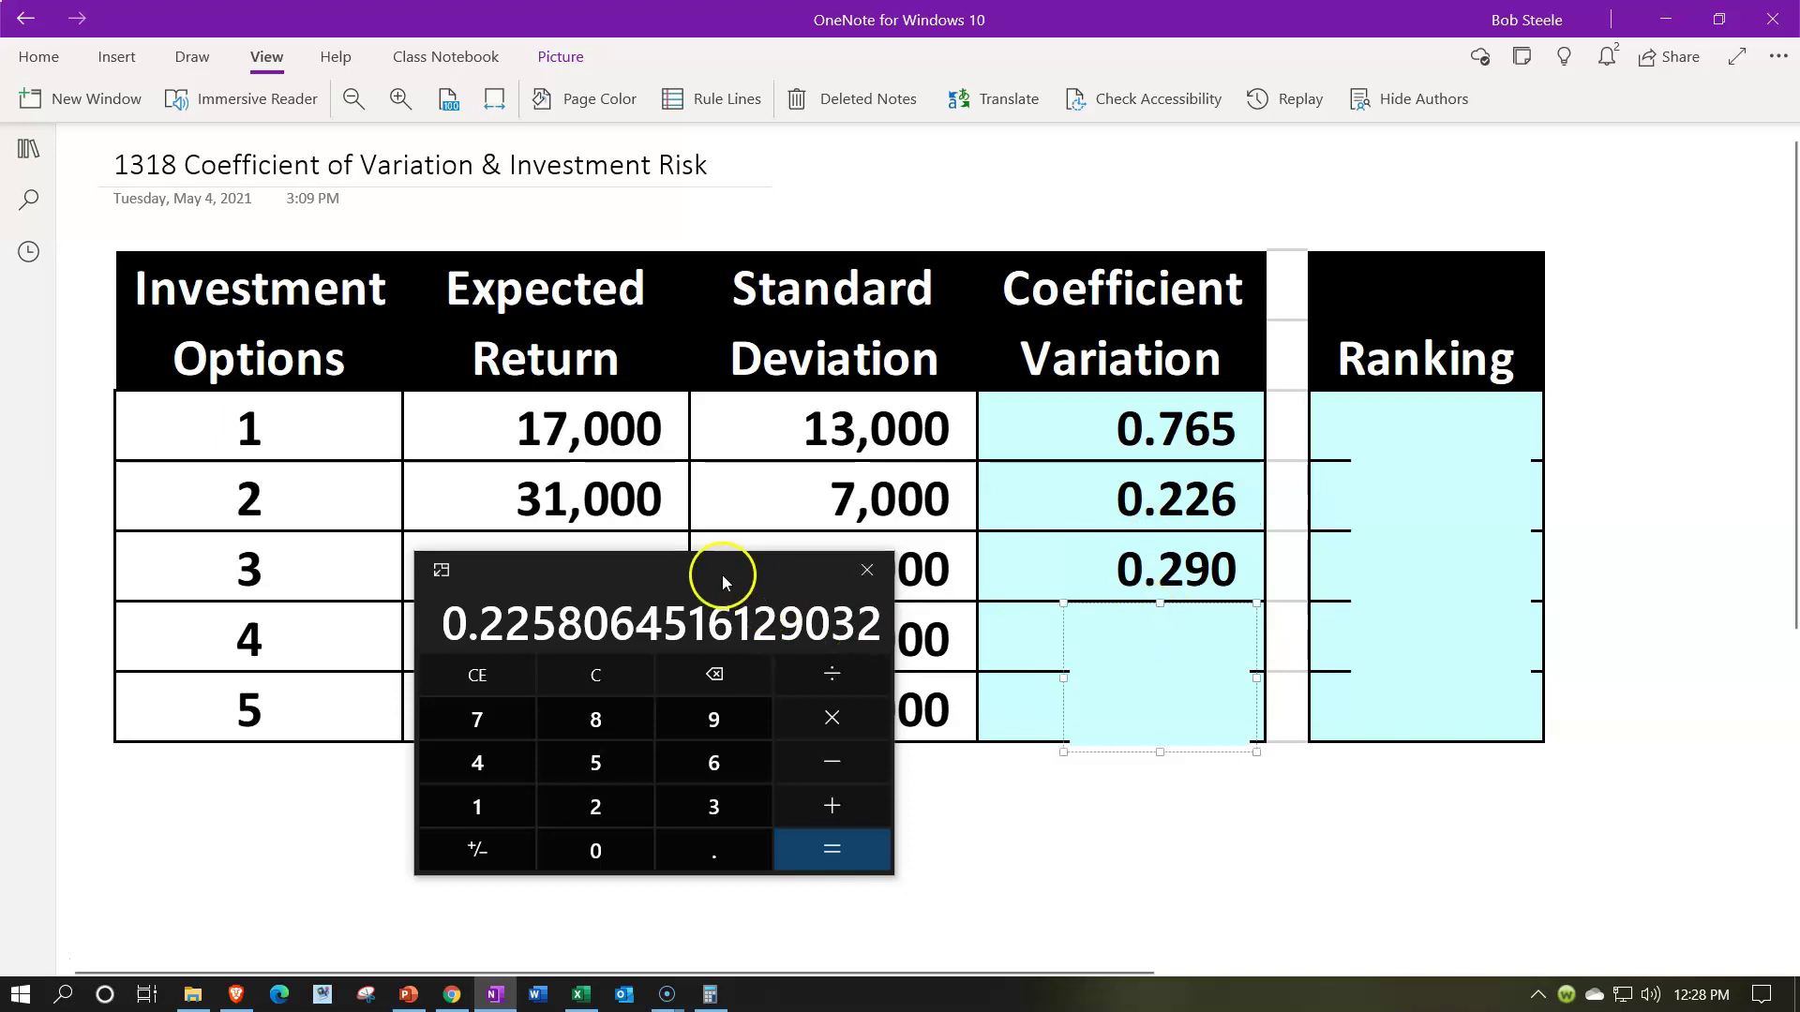
{"action": "left_click_drag", "start_coordinate": [722, 581], "coordinate": [714, 684]}
- Verify option 3's ratio by dividing 9000 by 31000 in Calculator
{"action": "left_click", "coordinate": [591, 779]}
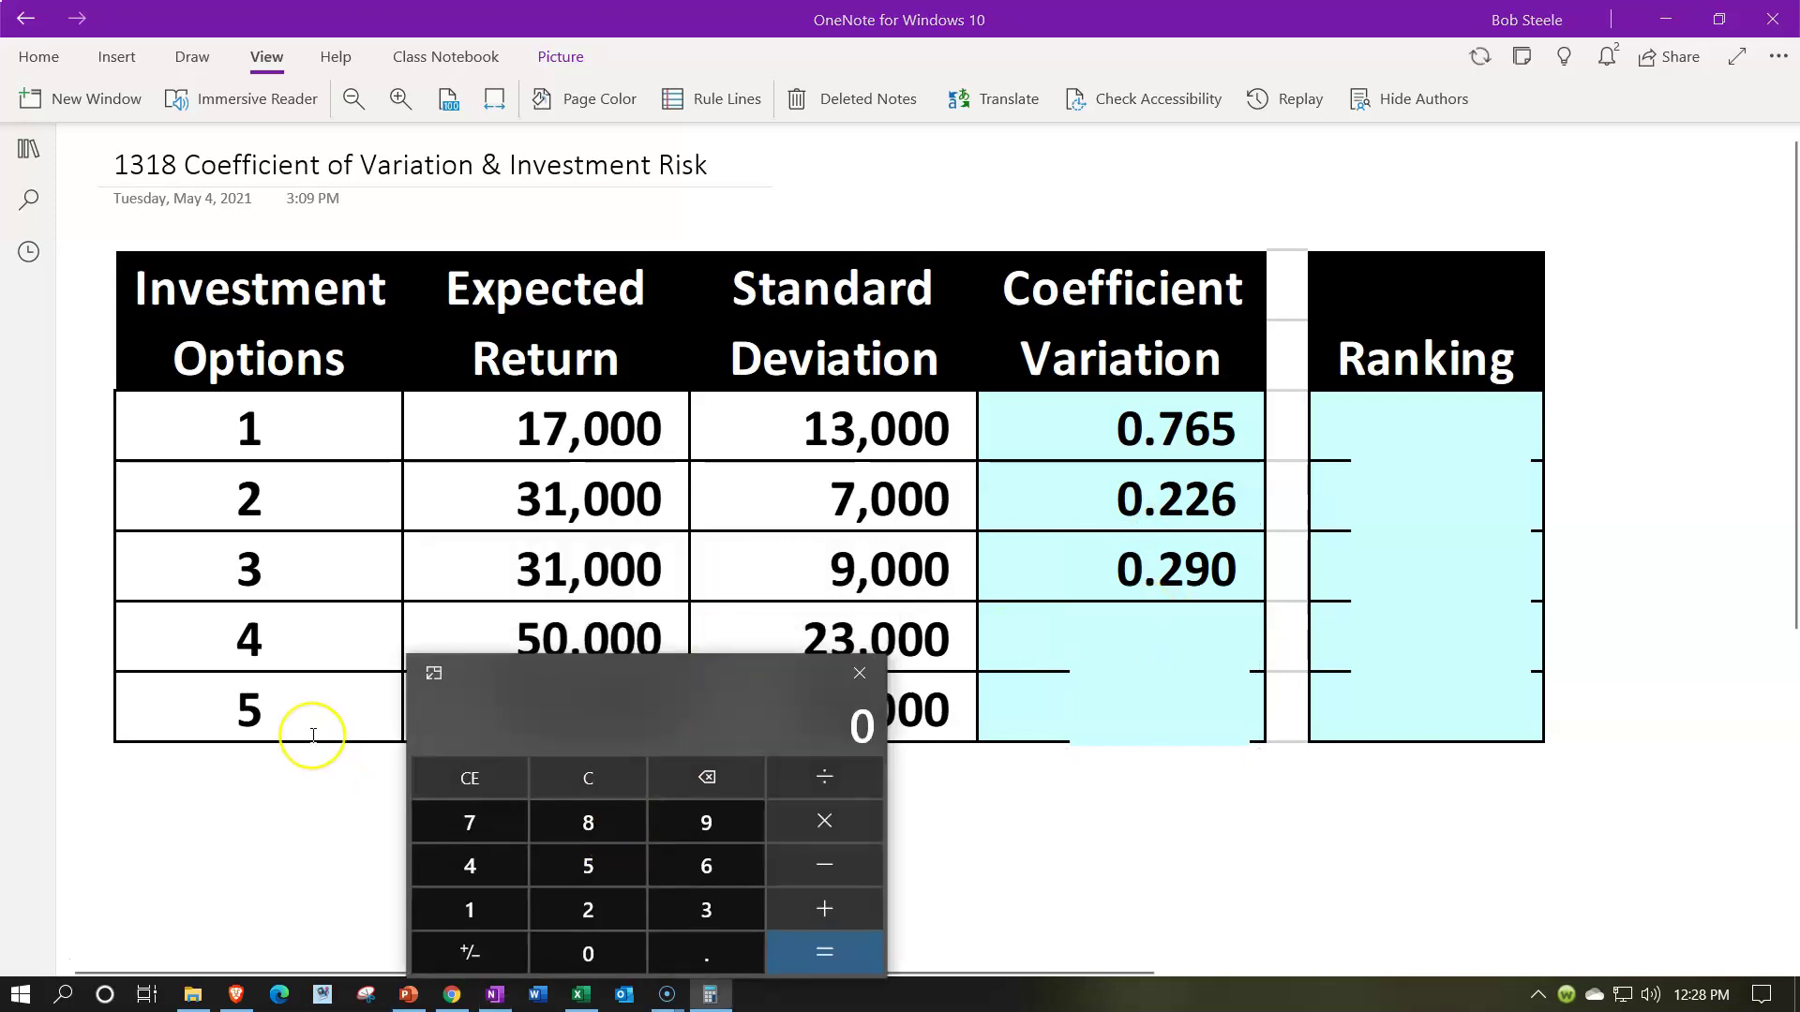
{"action": "type", "text": "9000"}
{"action": "key", "text": "slash"}
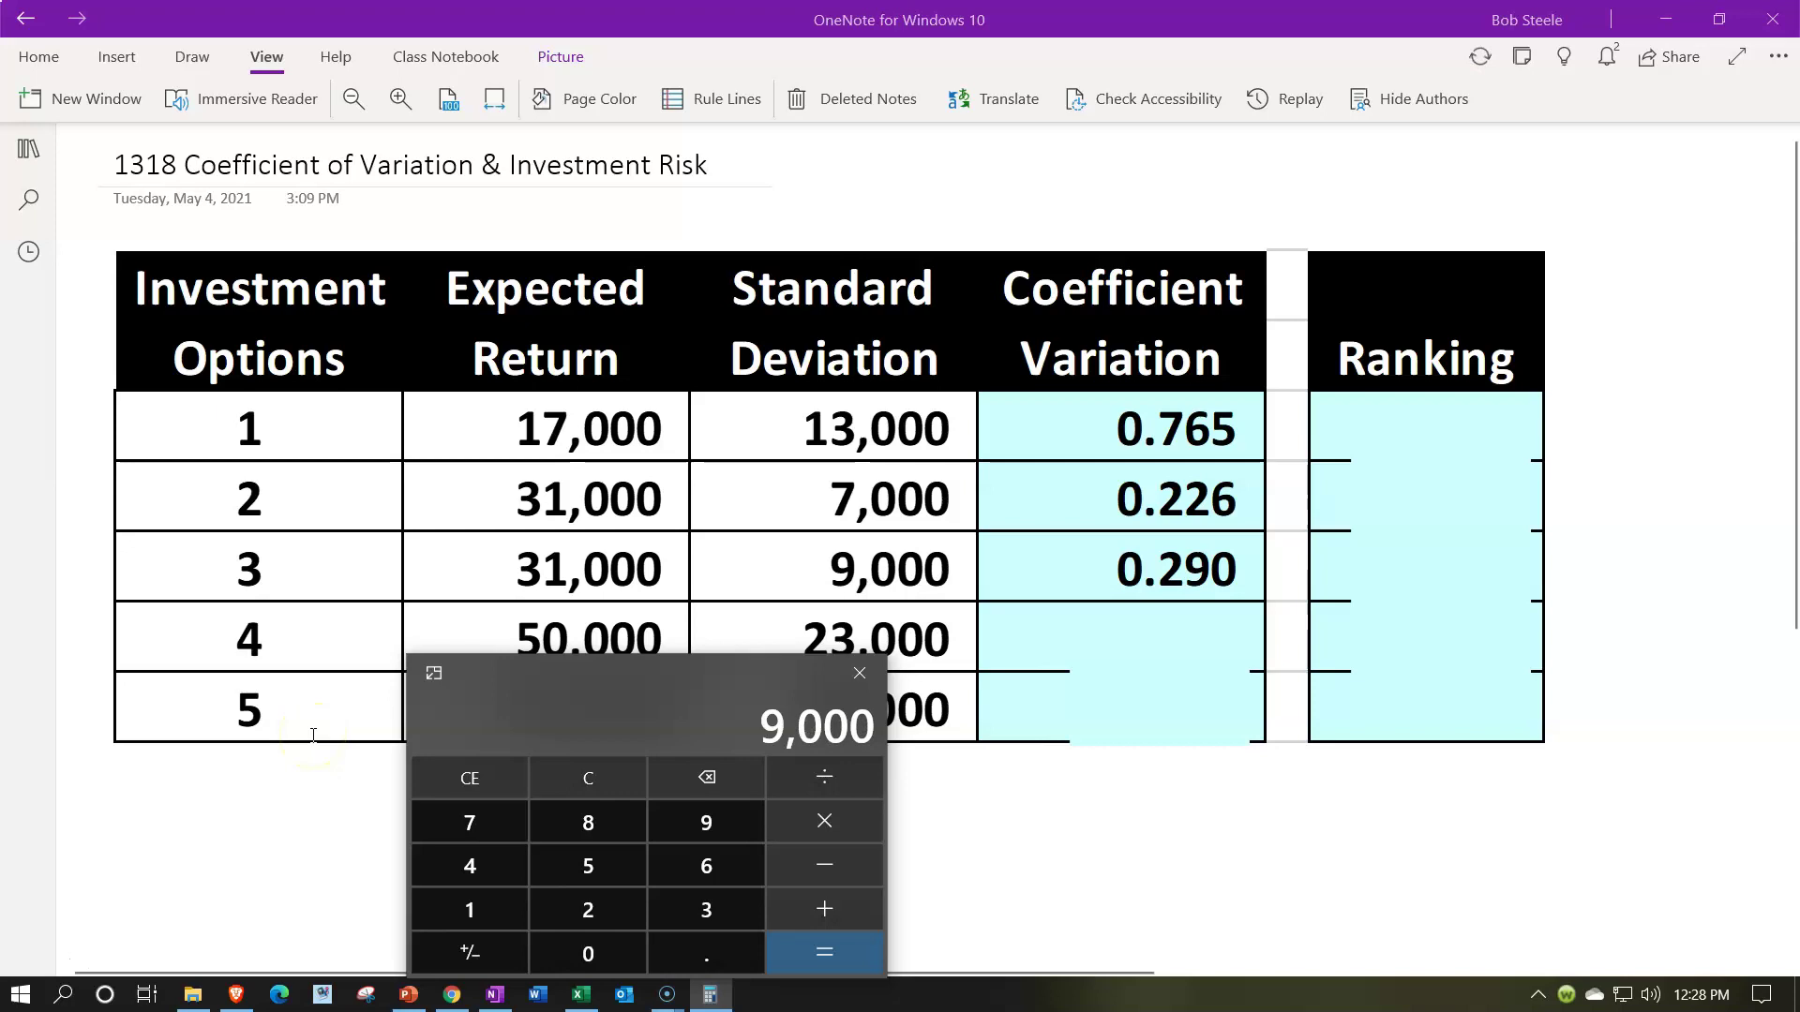
{"action": "type", "text": "31000"}
{"action": "key", "text": "Return"}
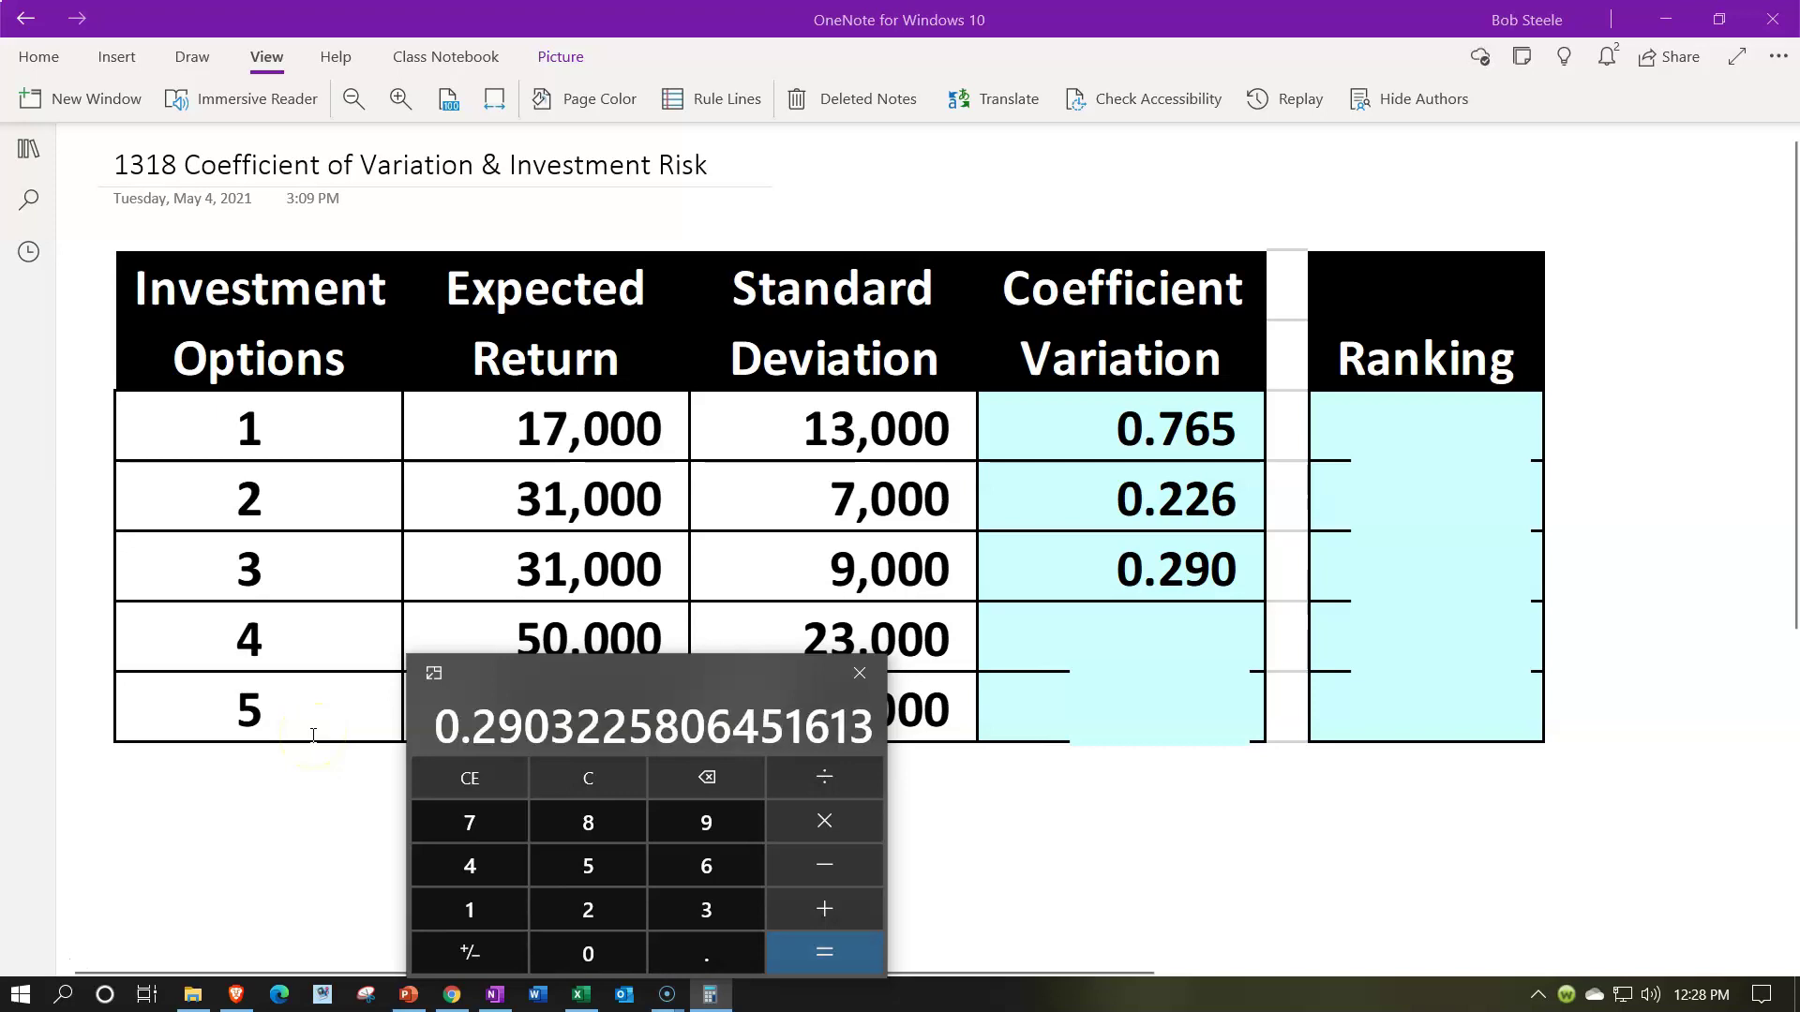
- Enter 0.460 as option 4's coefficient of variation, checking 23000/50000 in Calculator
{"action": "left_click", "coordinate": [1144, 654]}
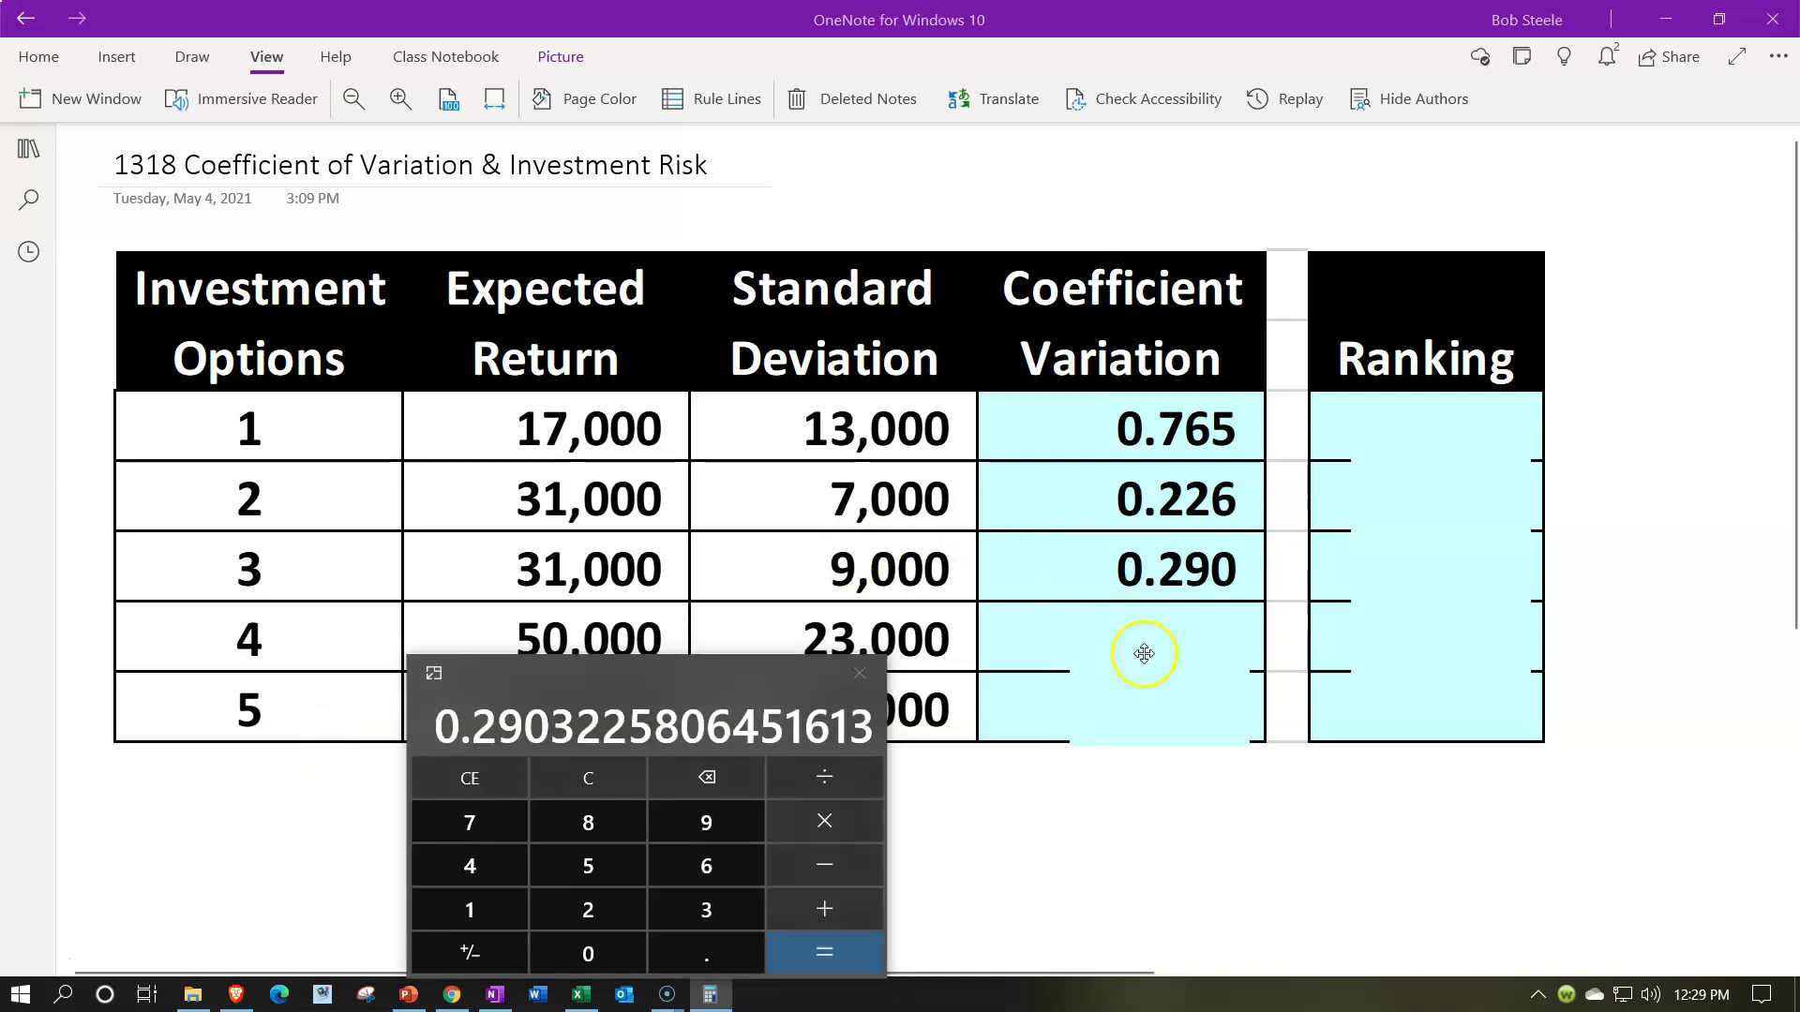
{"action": "type", "text": "0.460"}
{"action": "left_click", "coordinate": [1155, 667]}
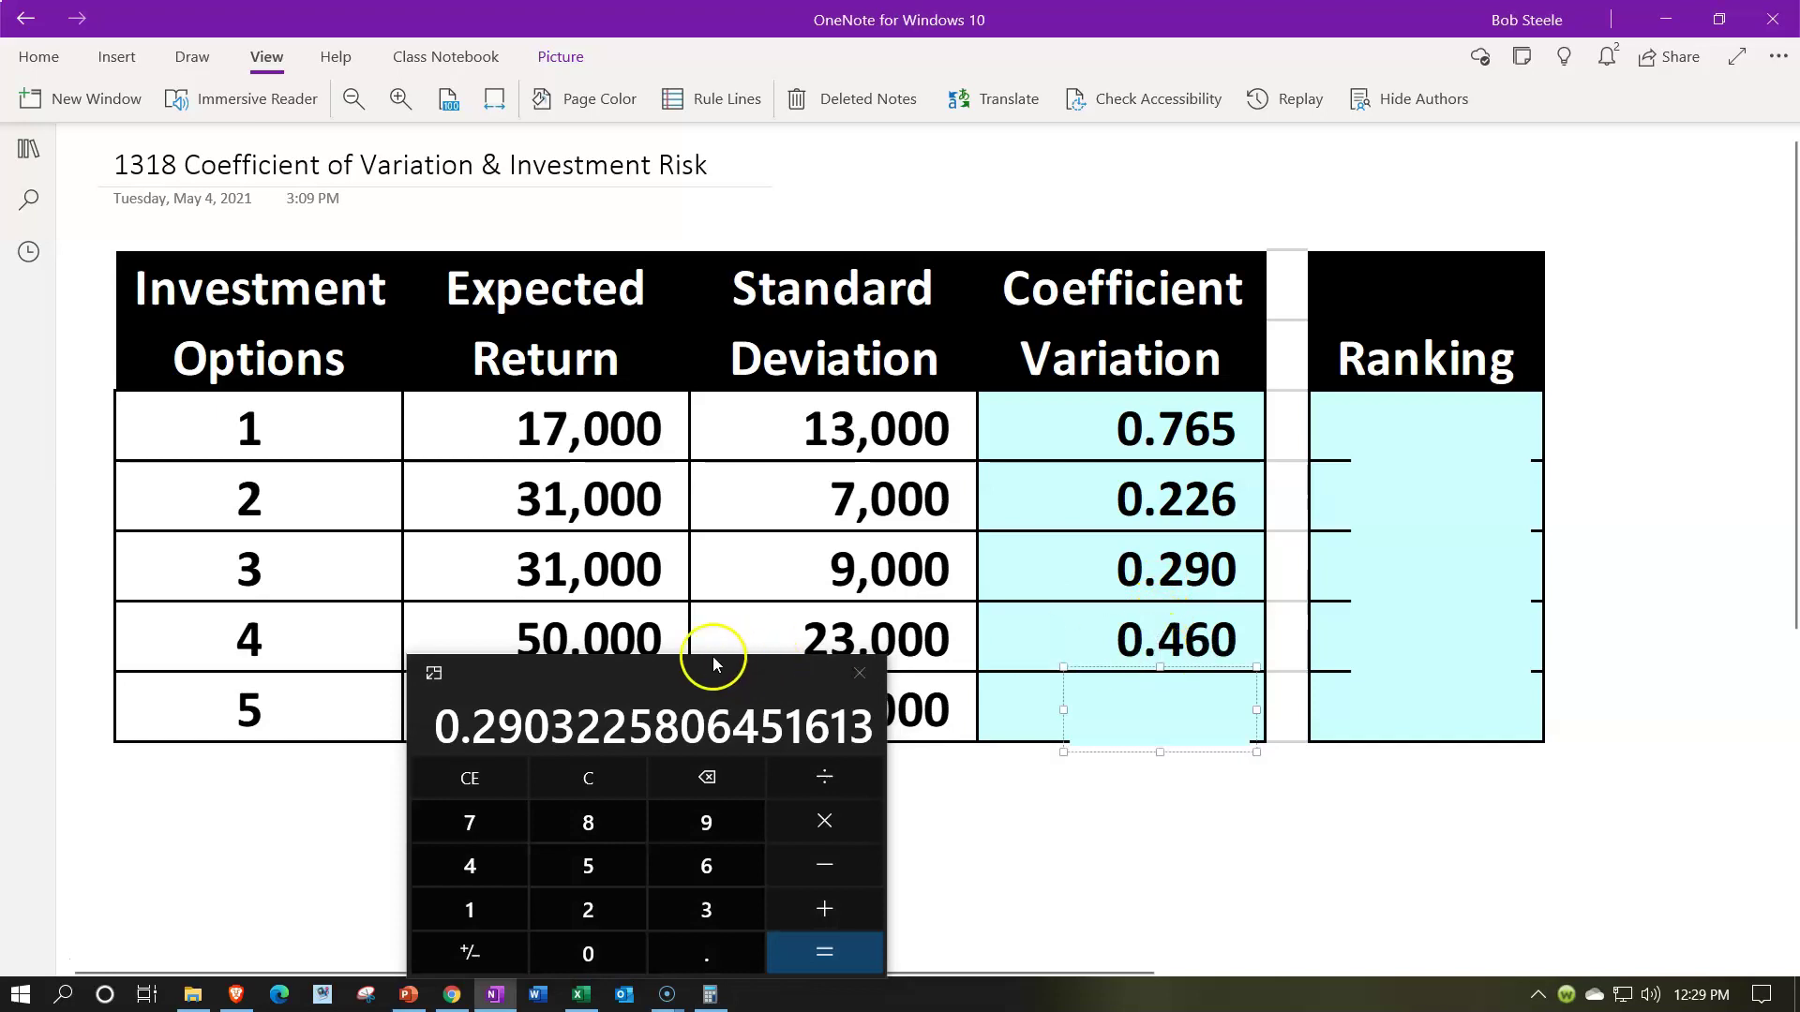
{"action": "left_click_drag", "start_coordinate": [714, 665], "coordinate": [460, 329]}
{"action": "left_click", "coordinate": [353, 405]}
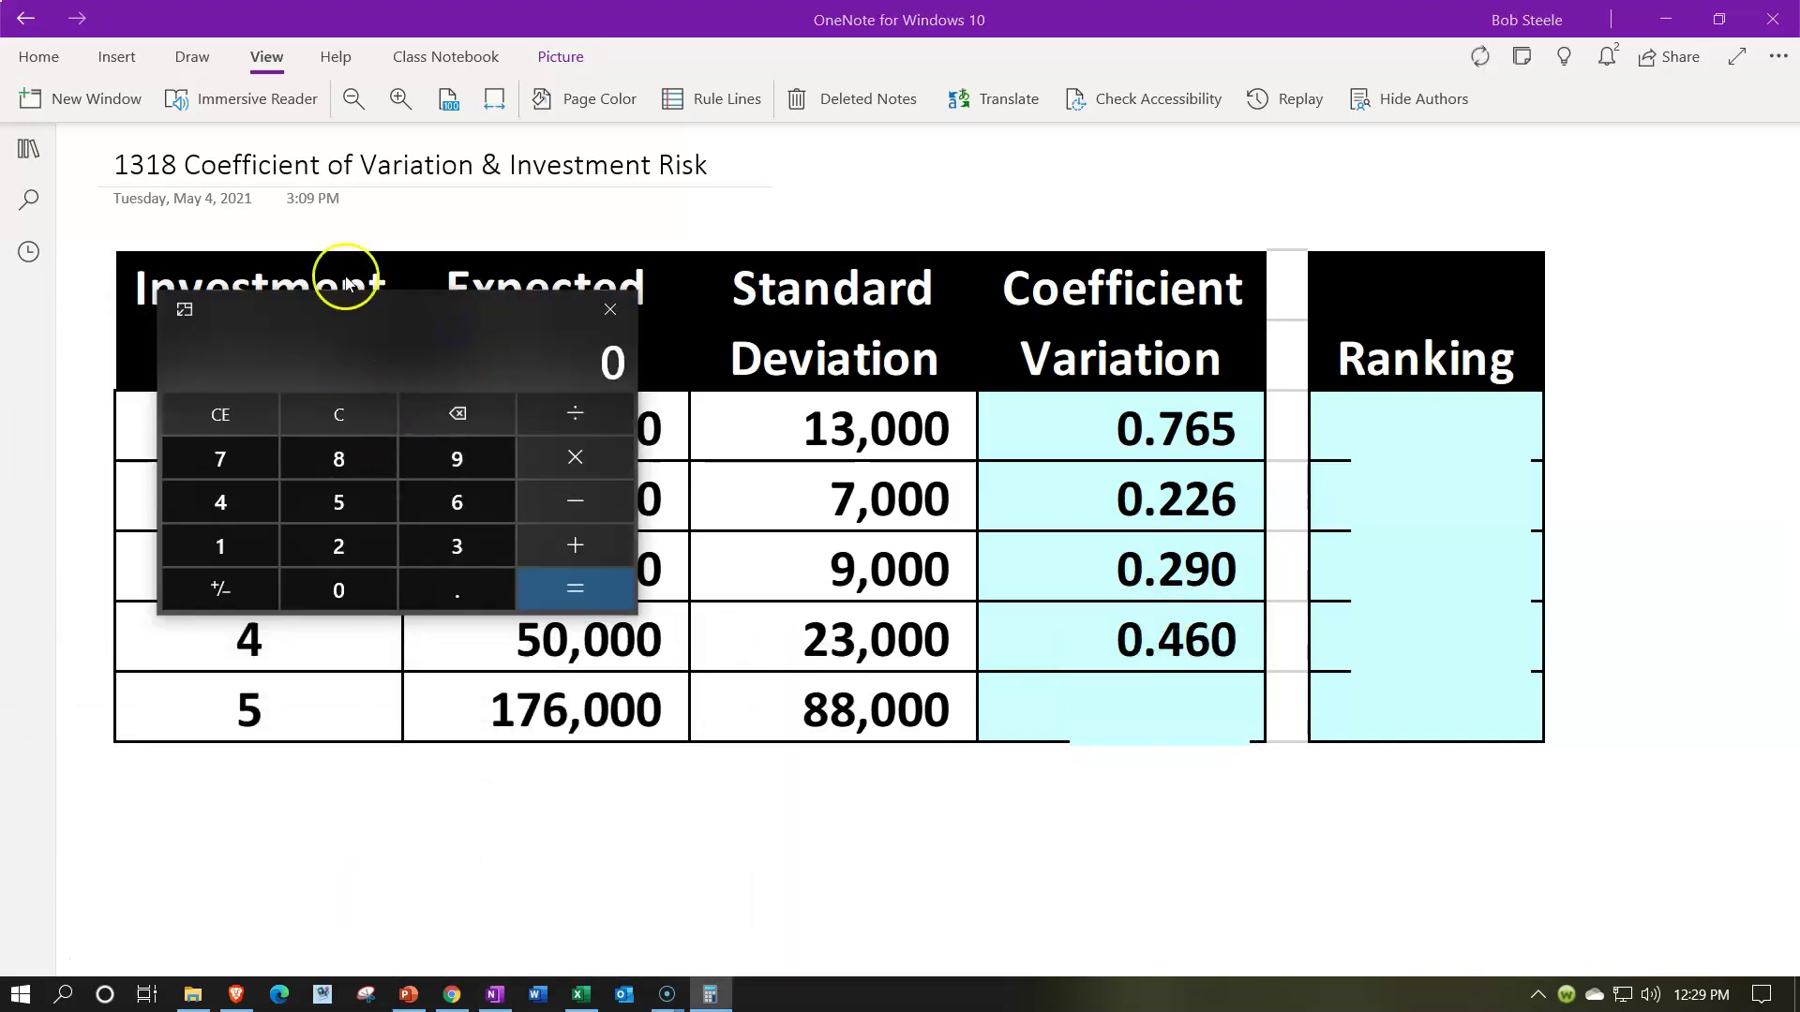
{"action": "type", "text": "230000"}
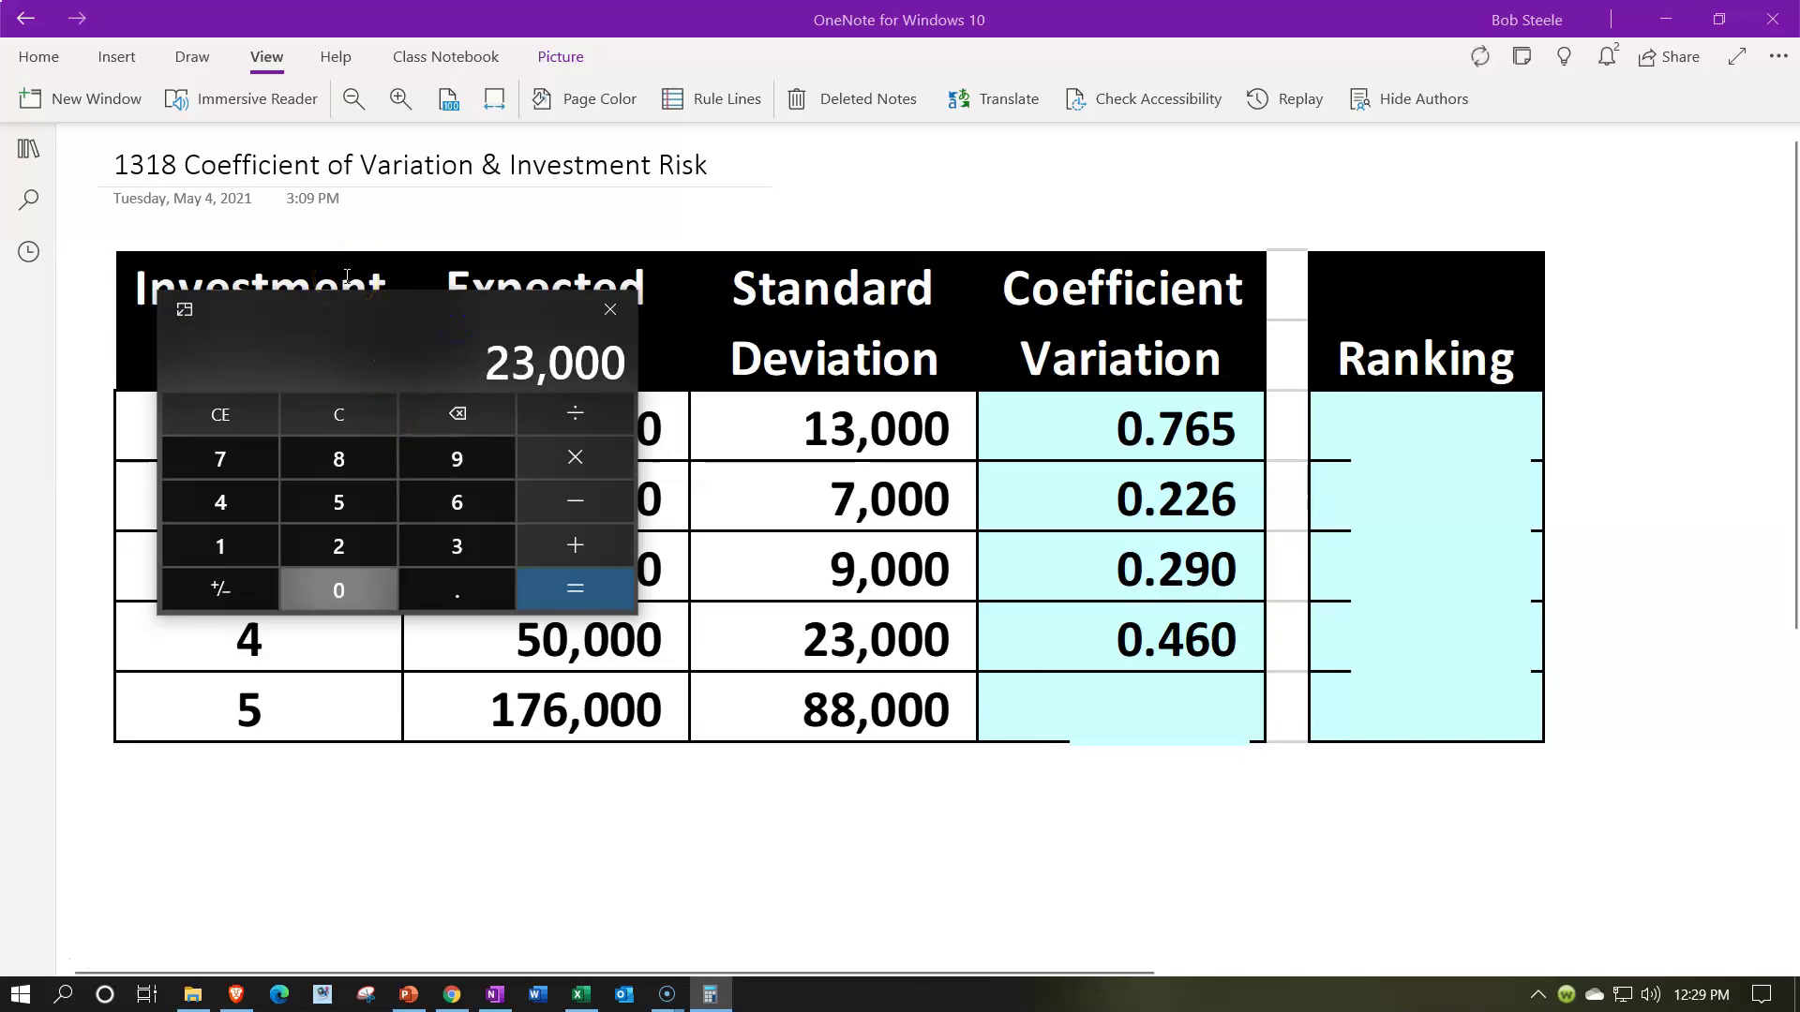
{"action": "type", "text": "/50000"}
{"action": "key", "text": "Return"}
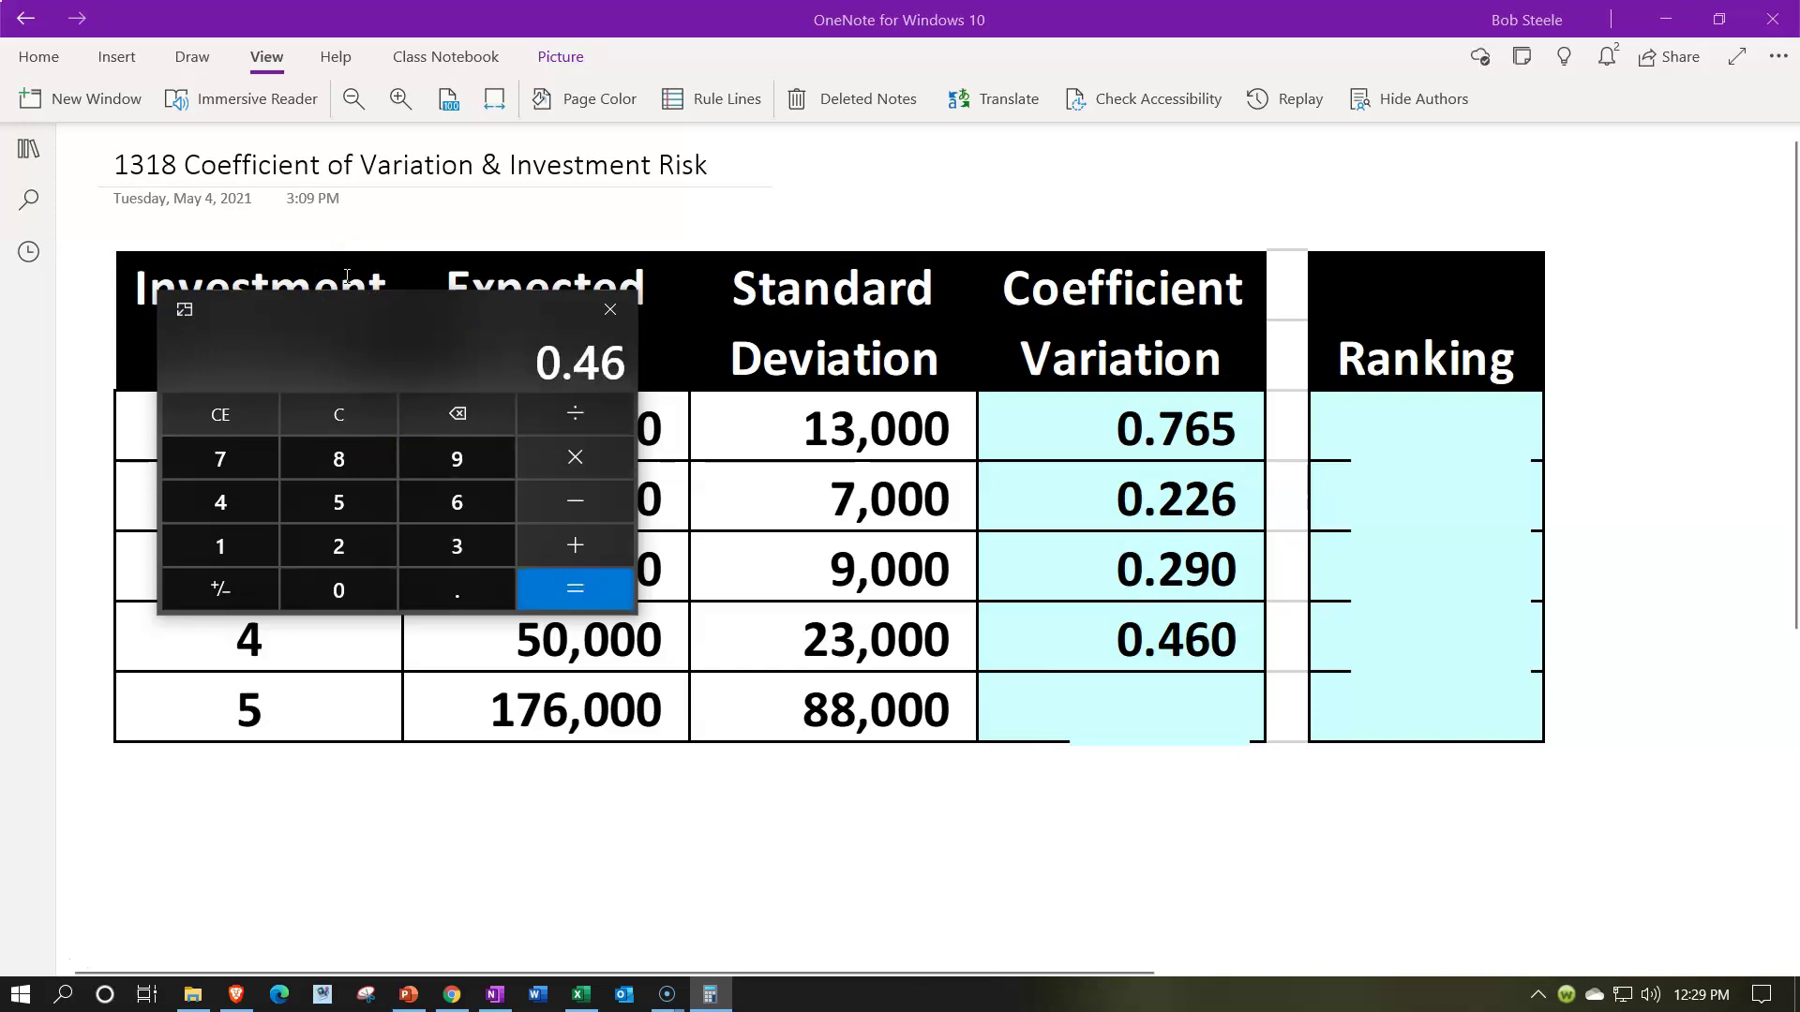
- Enter 0.500 for option 5, confirm 88000/176000, and move Calculator off screen
{"action": "left_click", "coordinate": [1181, 712]}
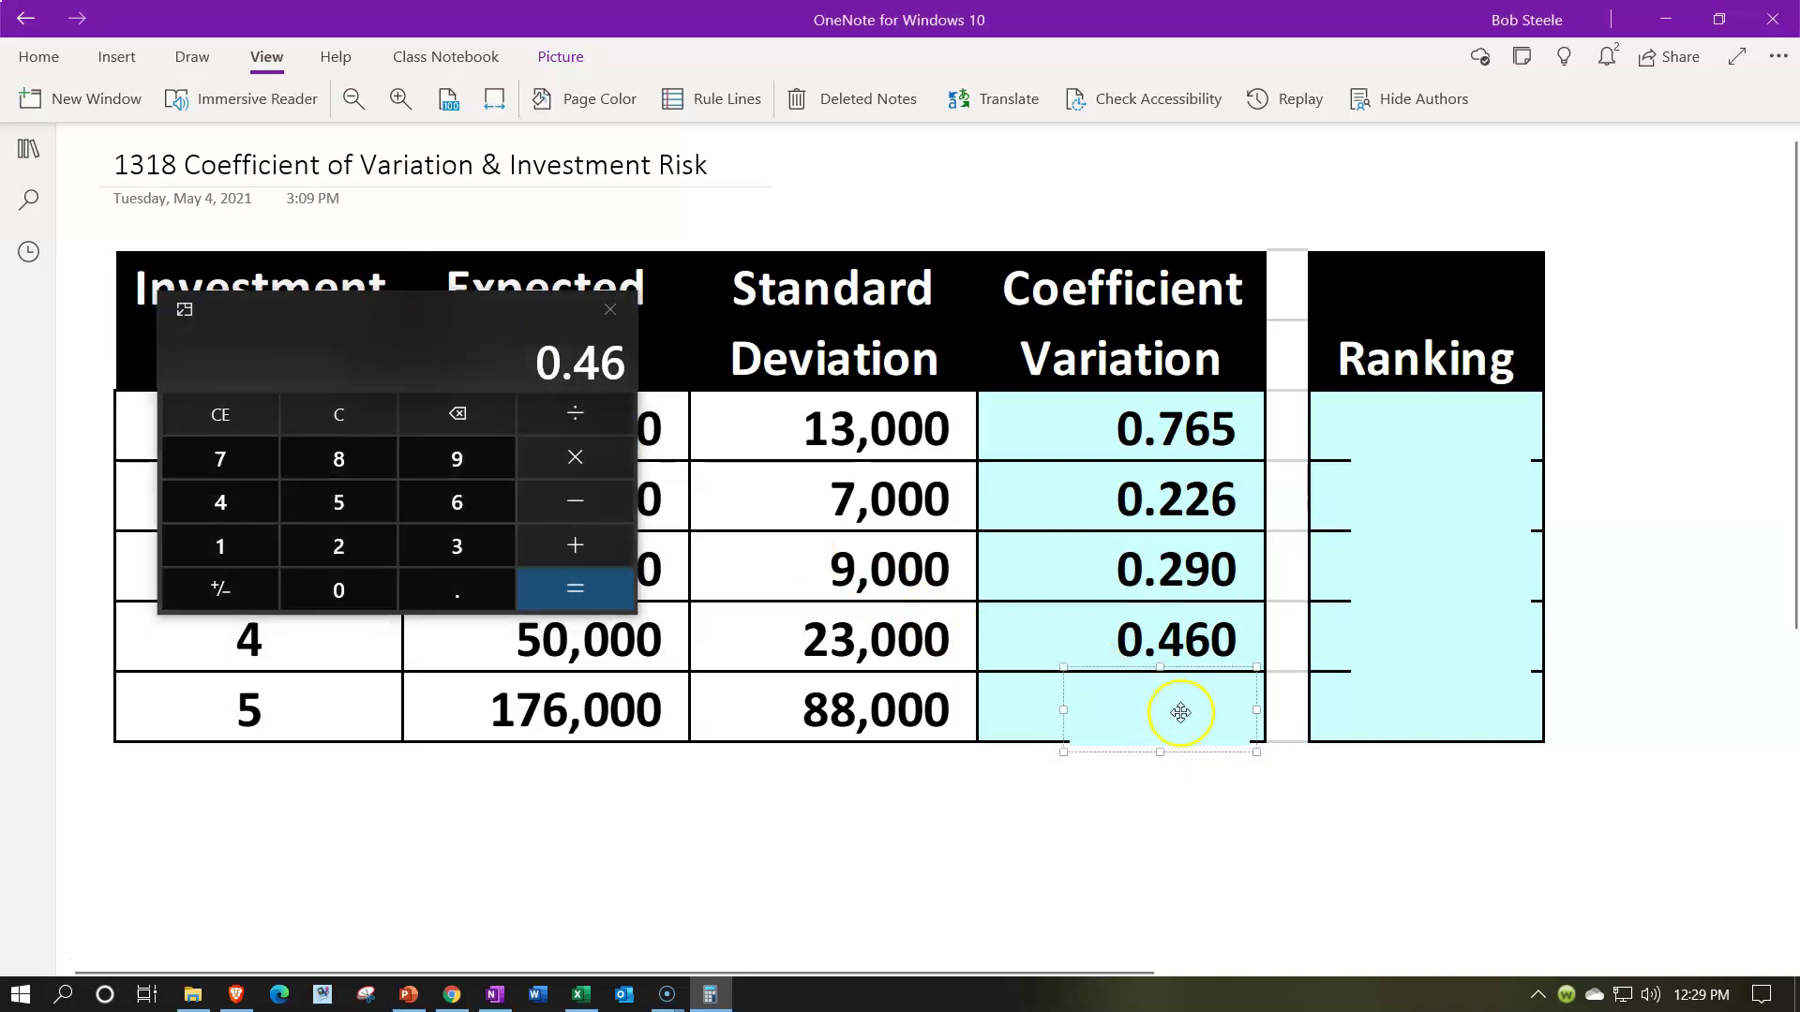
{"action": "type", "text": "0.500"}
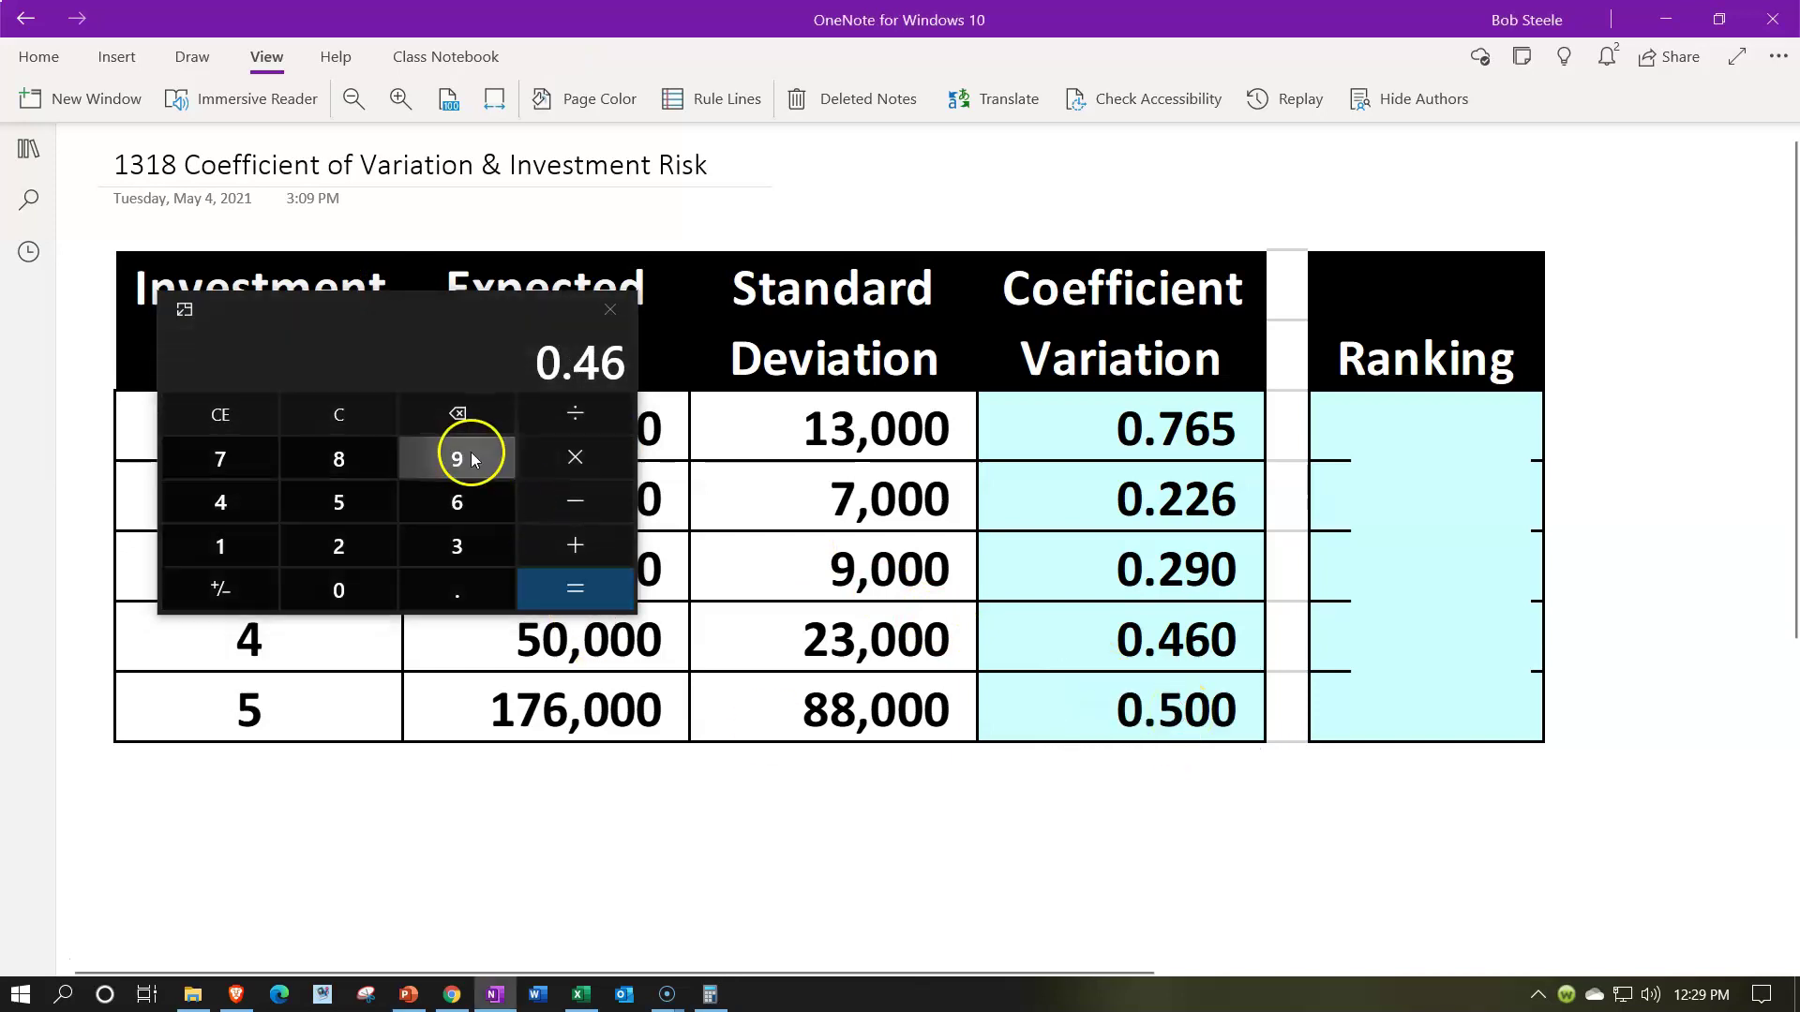
{"action": "left_click", "coordinate": [370, 407]}
{"action": "type", "text": "8"}
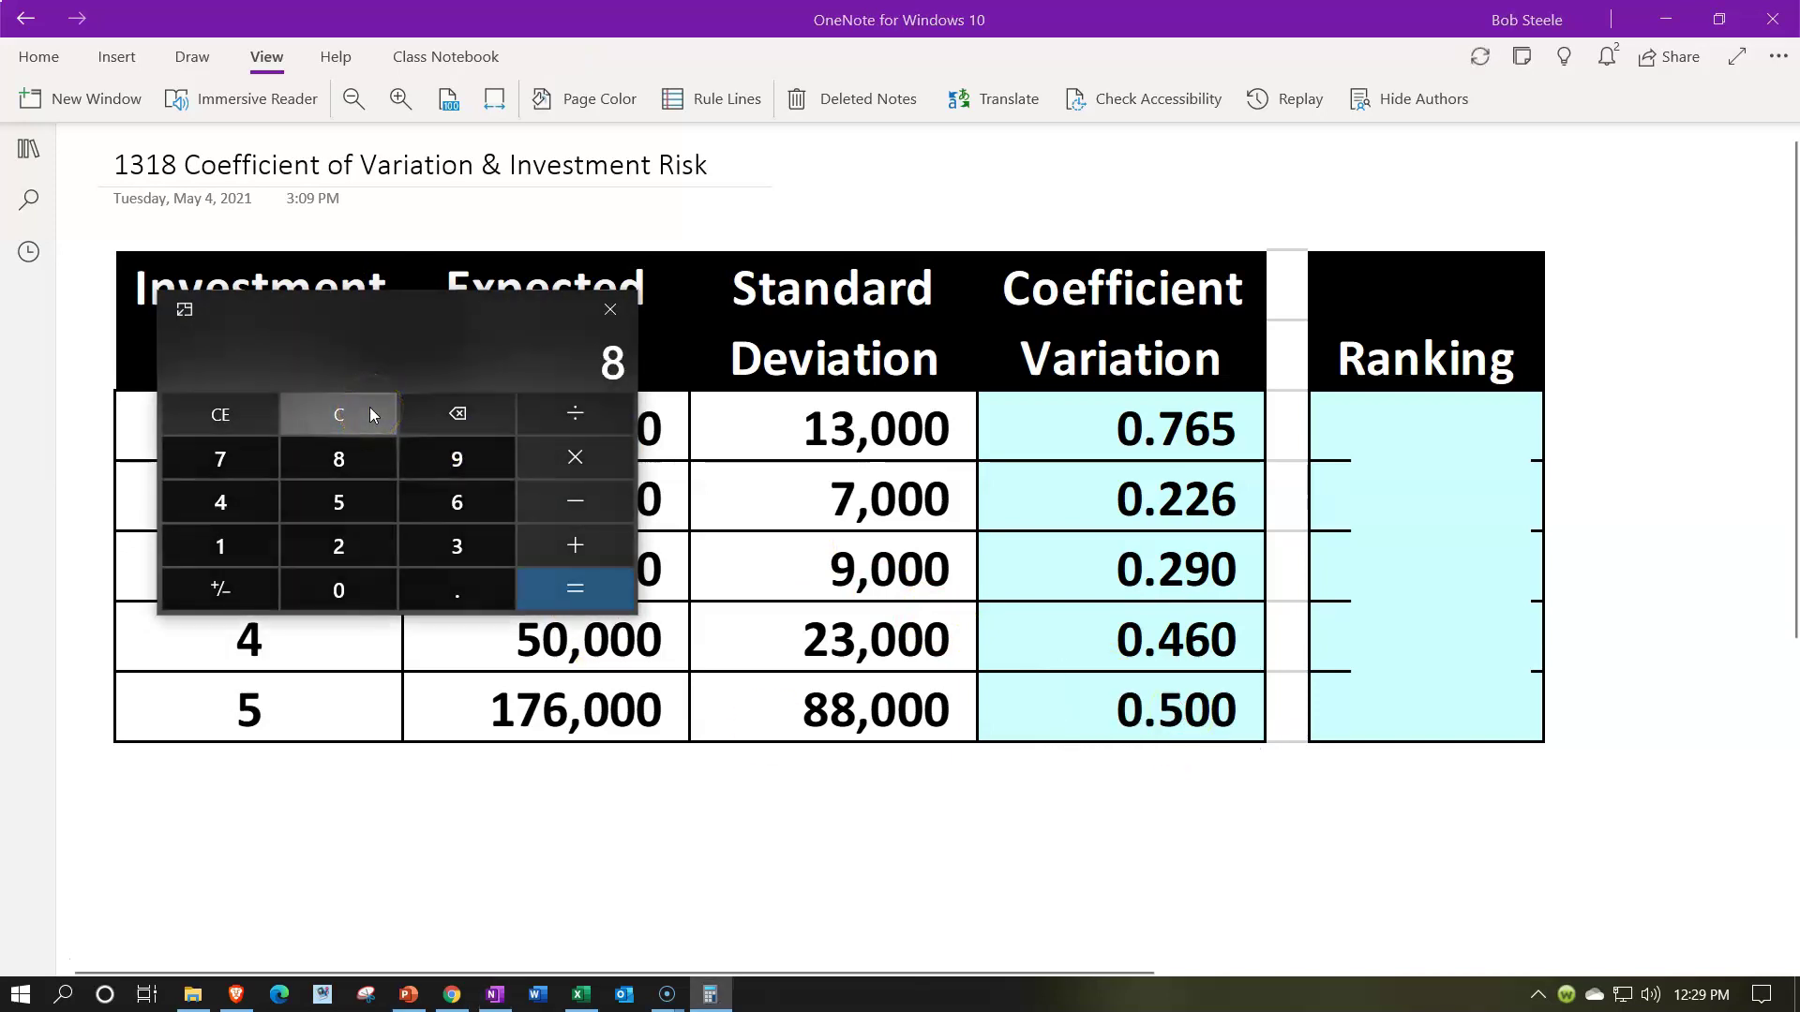
{"action": "type", "text": "8000/17"}
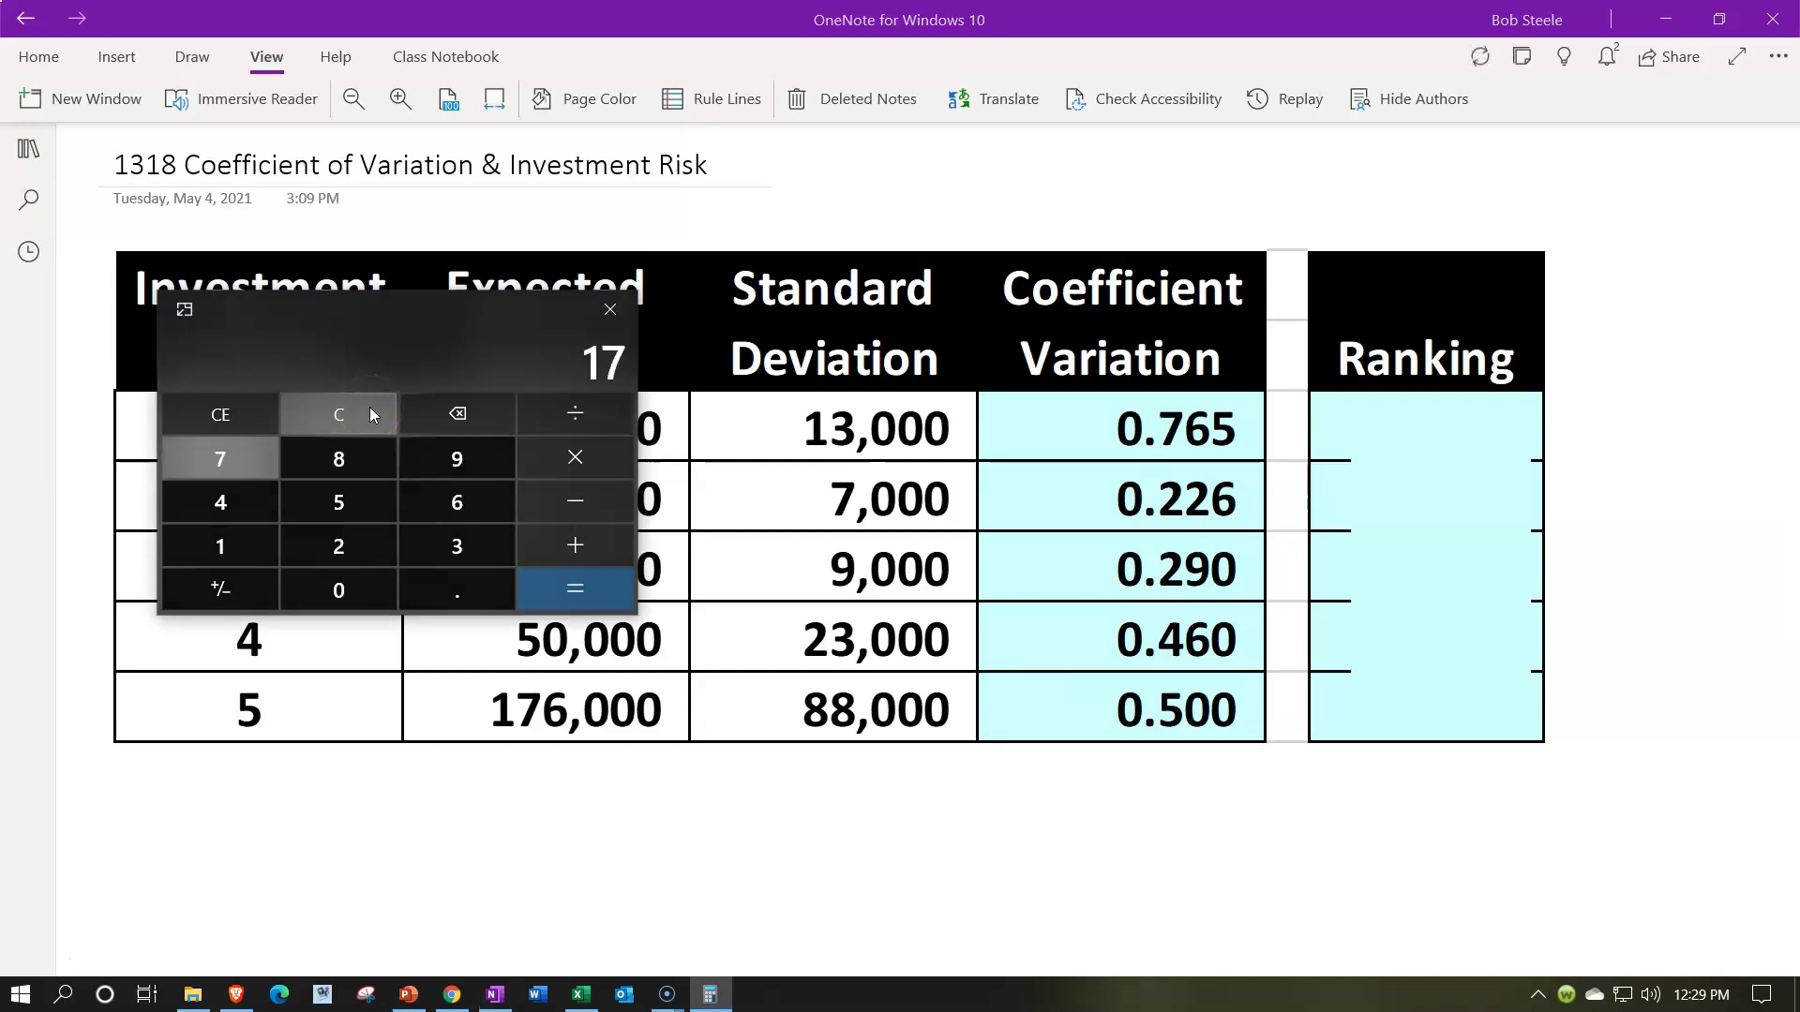
{"action": "type", "text": "6000"}
{"action": "key", "text": "Return"}
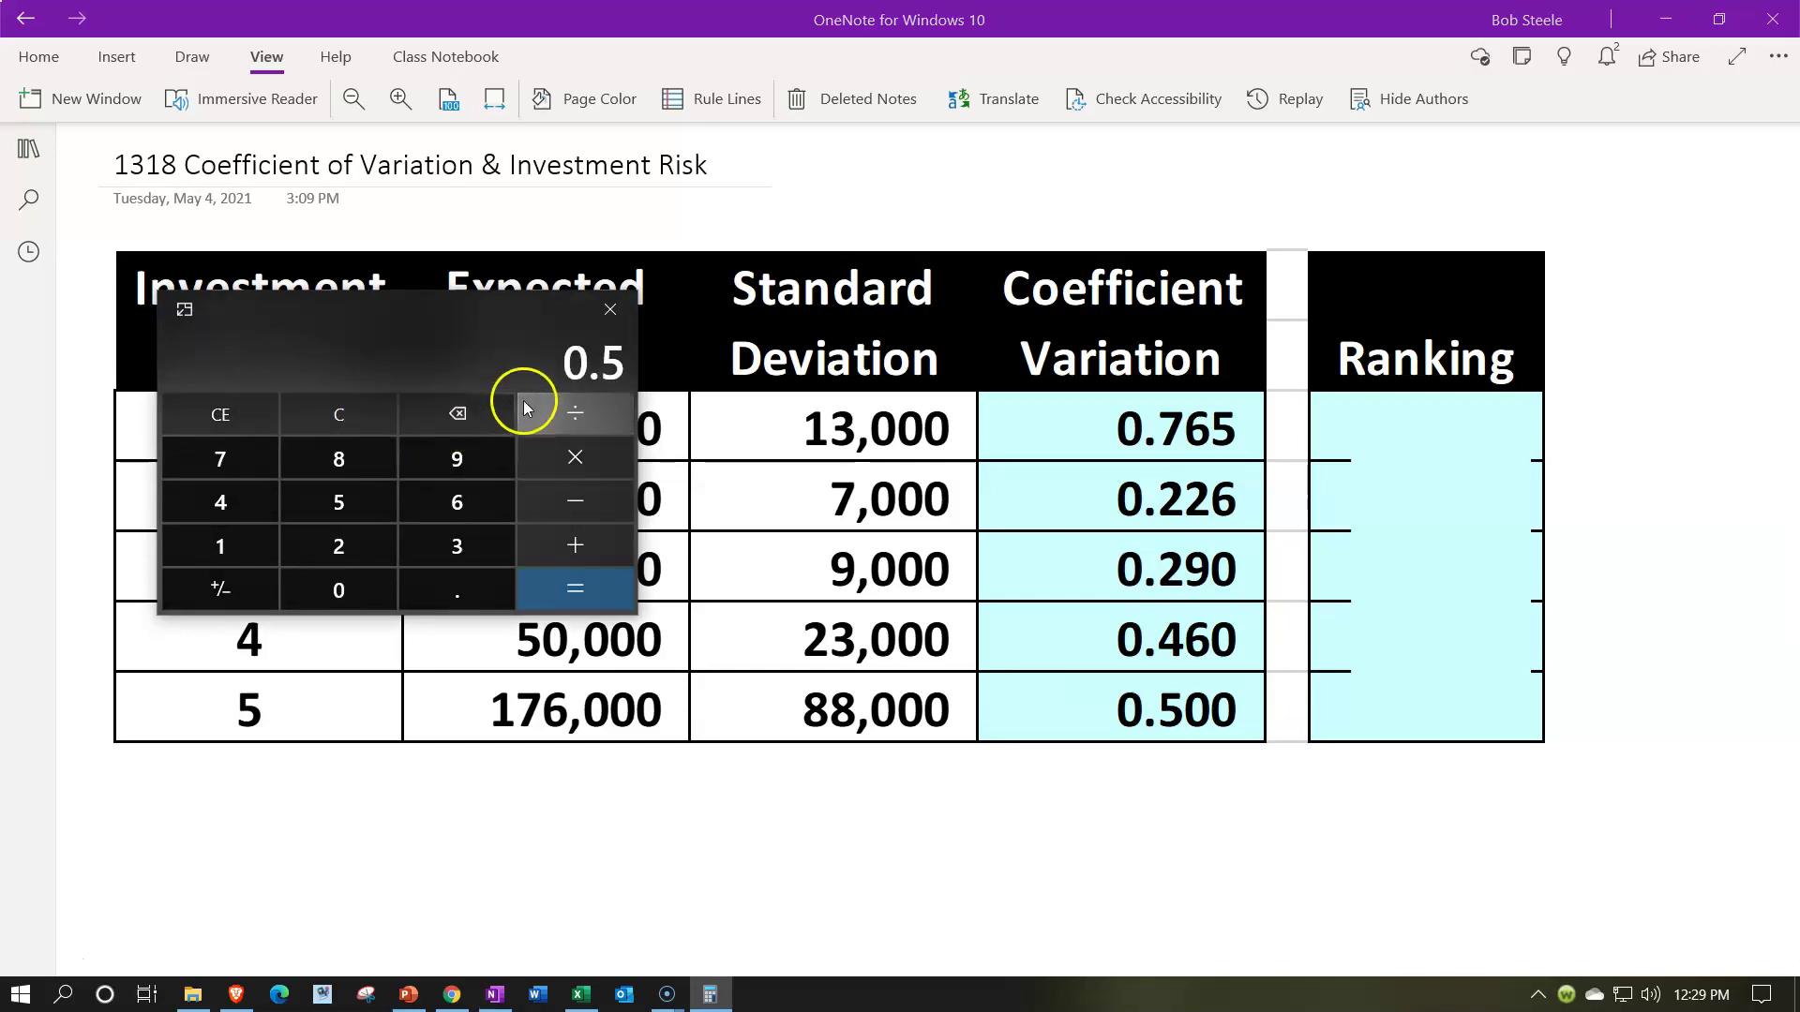
{"action": "left_click_drag", "start_coordinate": [403, 304], "coordinate": [1799, 324]}
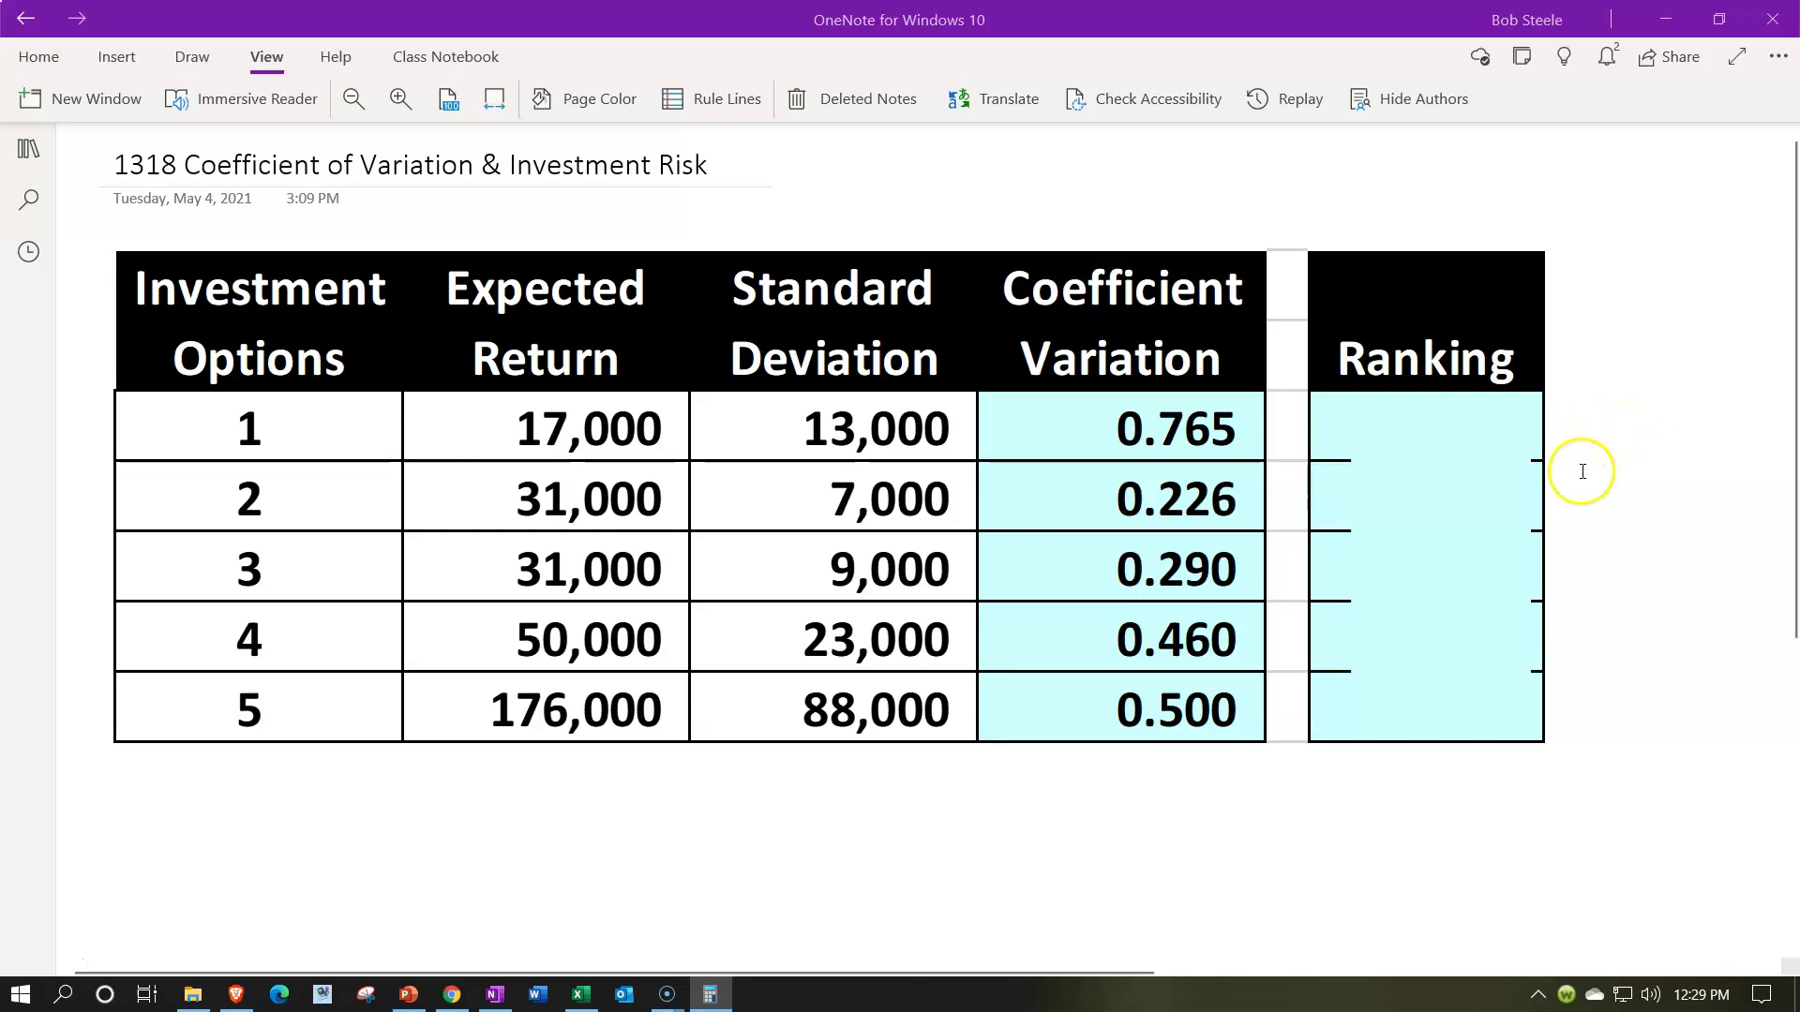
- Delete the cyan cover to reveal rankings 5, 1, 2, 3, 4 for options 1–5
{"action": "left_click", "coordinate": [1412, 499]}
{"action": "left_click_drag", "start_coordinate": [1440, 392], "coordinate": [1439, 622]}
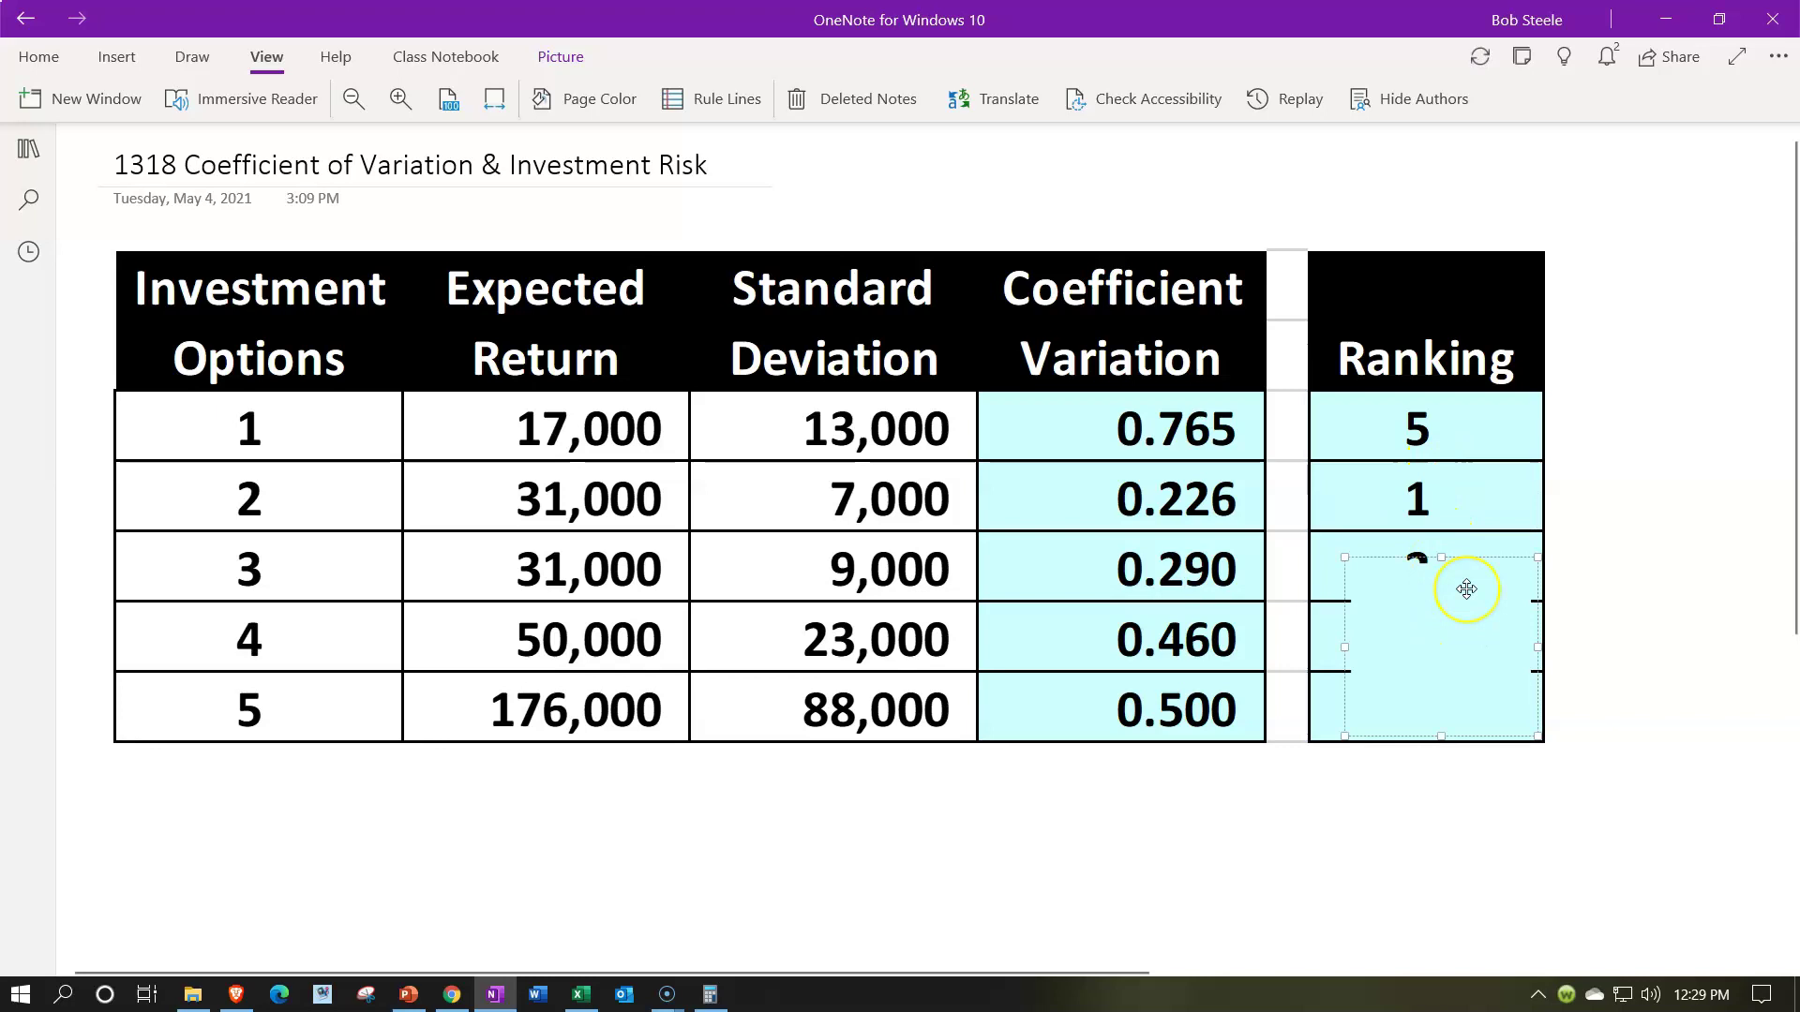
{"action": "key", "text": "Delete"}
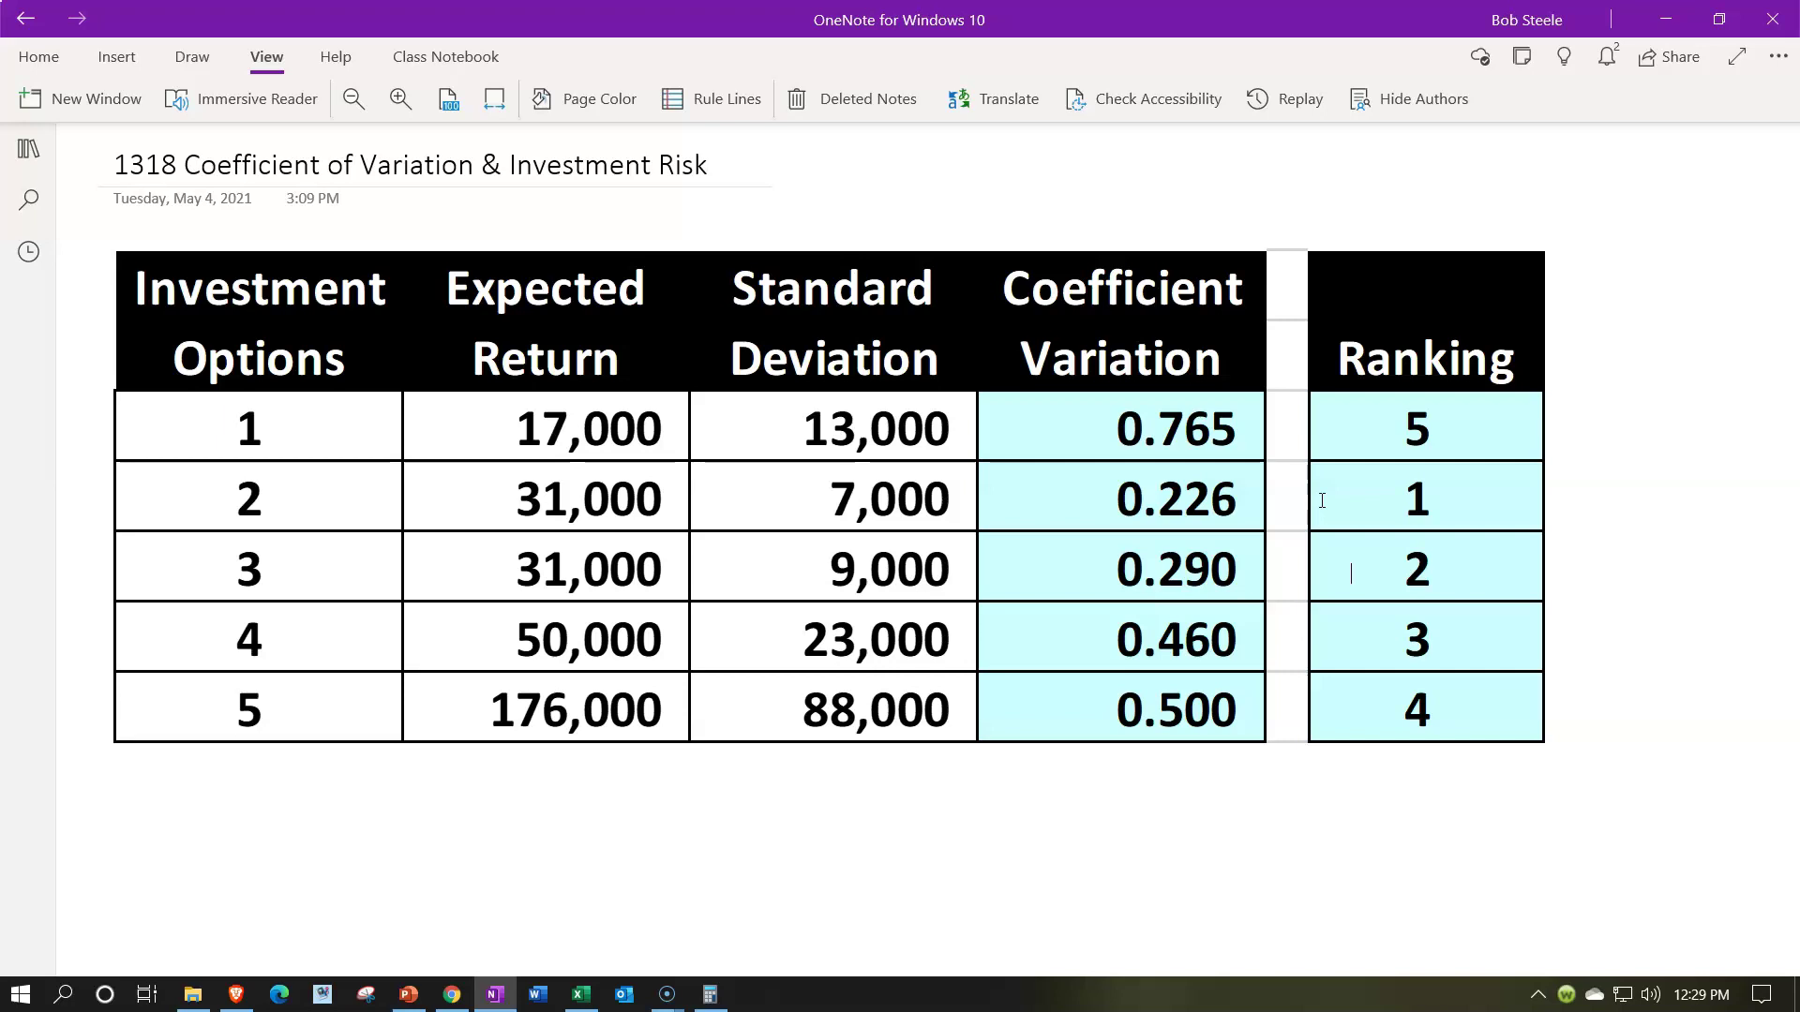
{"action": "left_click", "coordinate": [1384, 581]}
{"action": "left_click", "coordinate": [483, 480]}
{"action": "left_click", "coordinate": [1327, 582]}
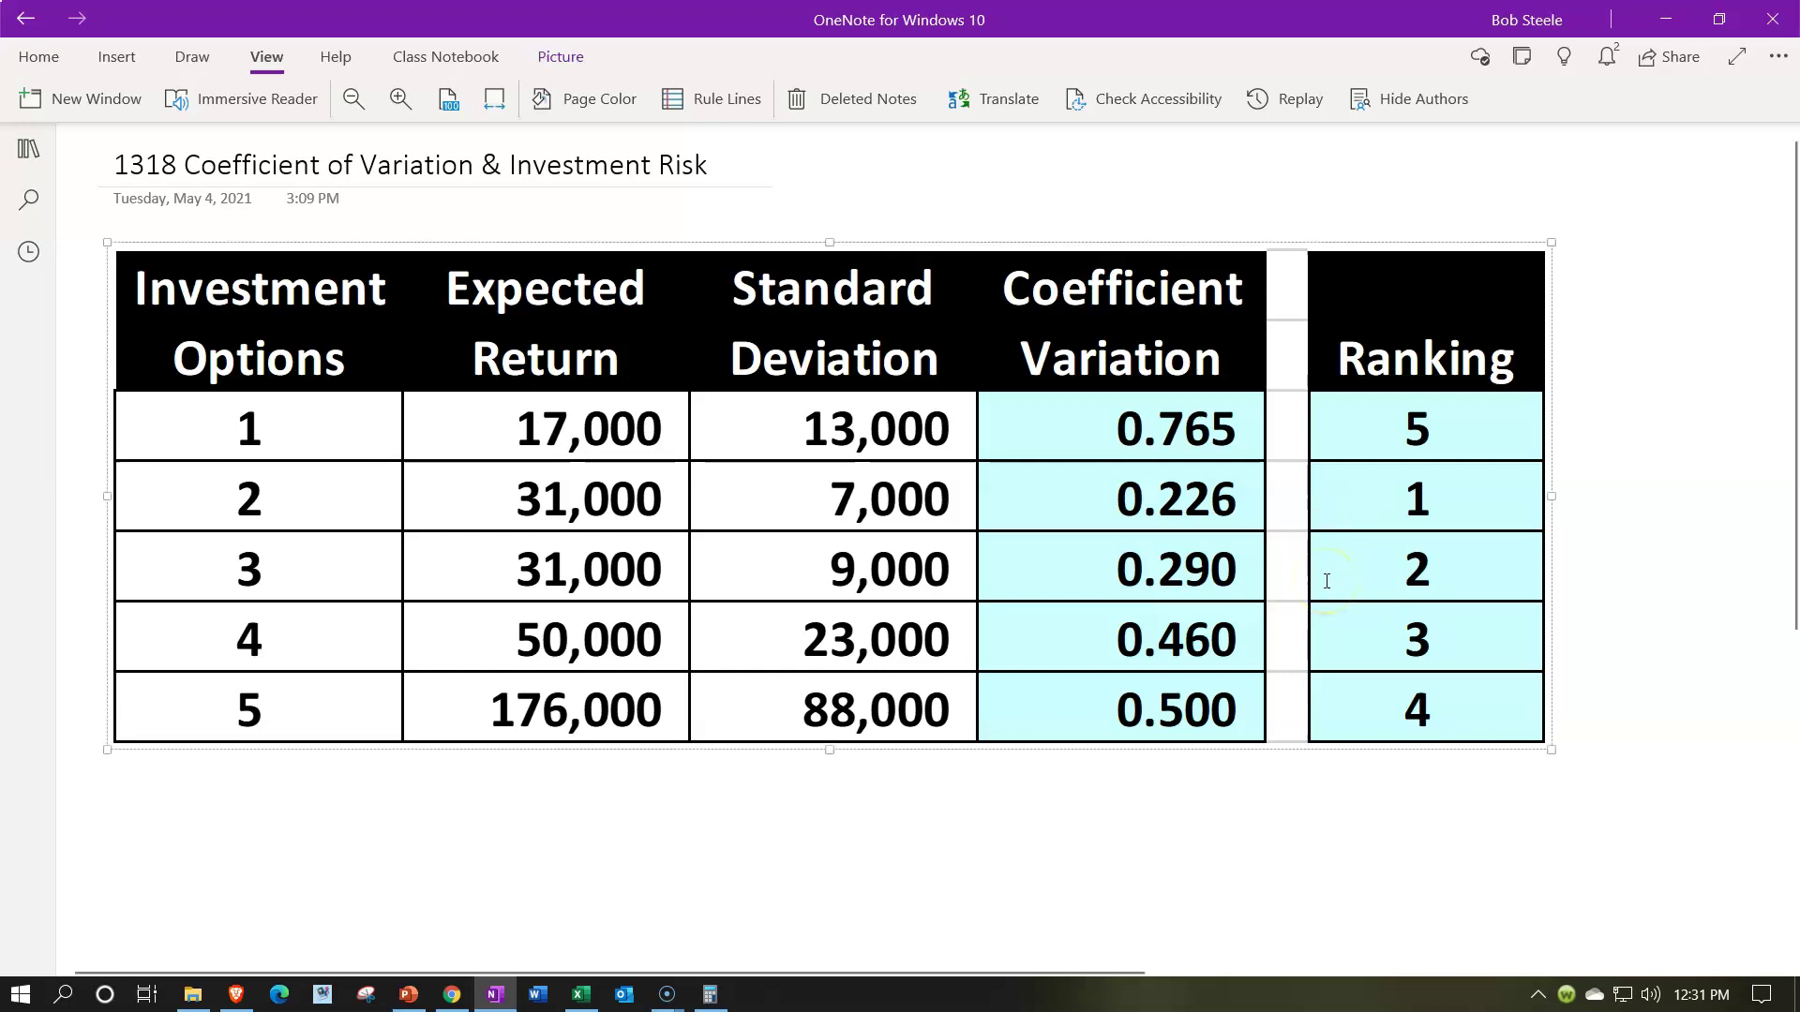